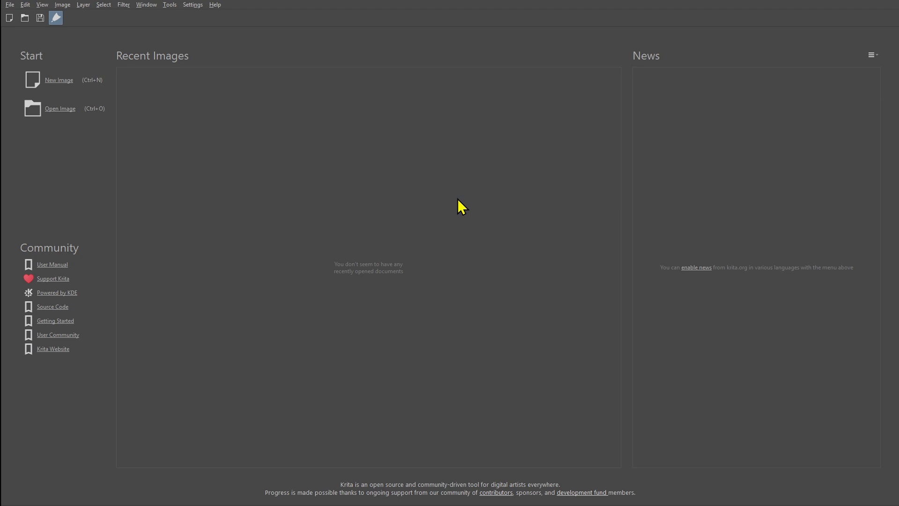
# Step: Create a 1920 x 1080 px document at 300 pixels/inch and switch to the Animation workspace
pyautogui.click(61, 81)
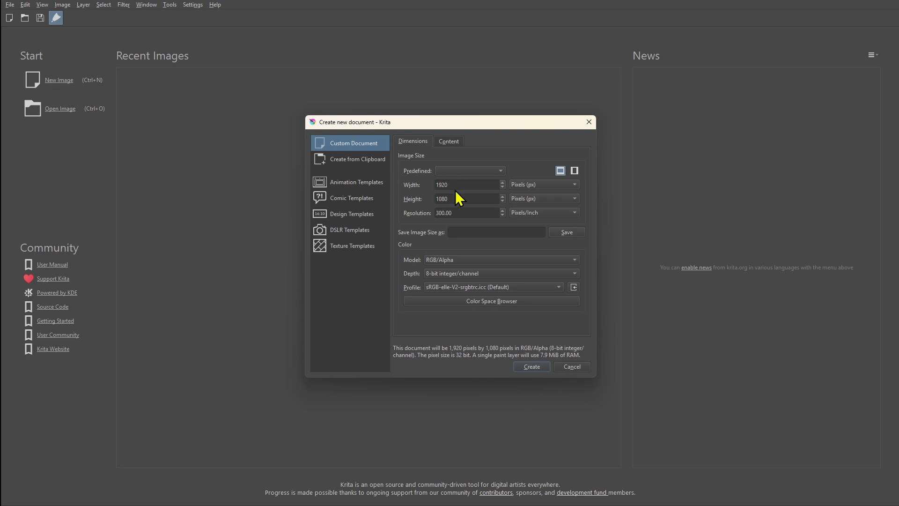
pyautogui.click(534, 367)
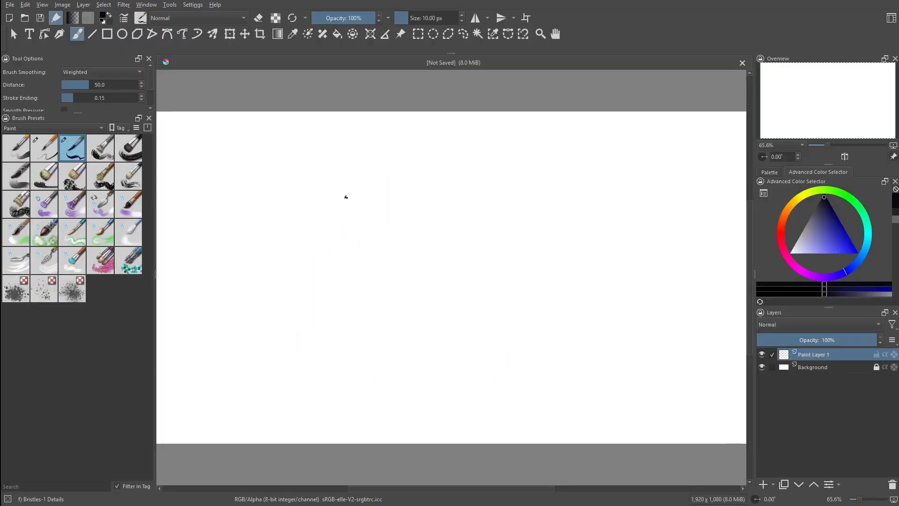
pyautogui.click(143, 6)
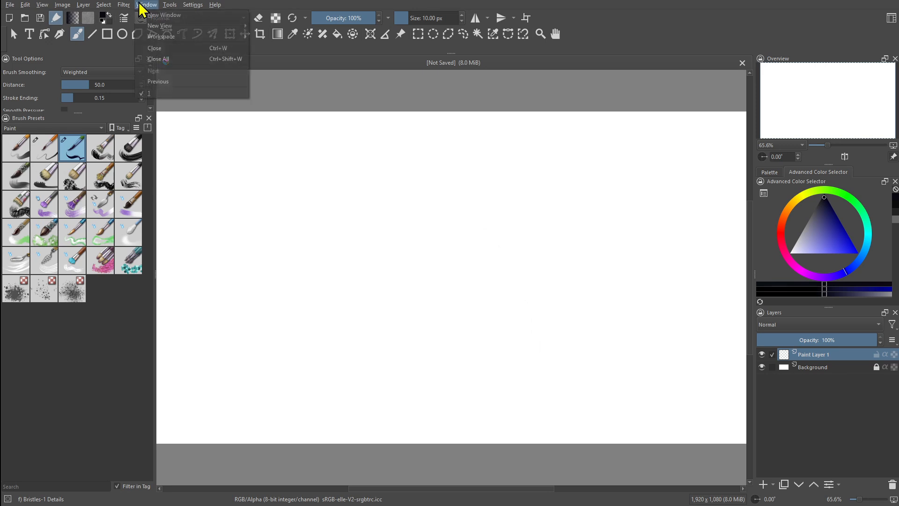
pyautogui.moveTo(168, 40)
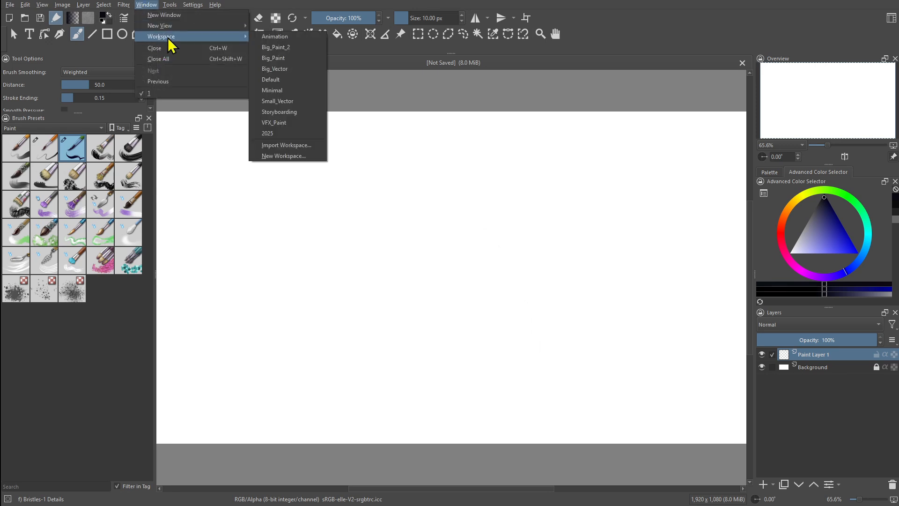
pyautogui.click(279, 37)
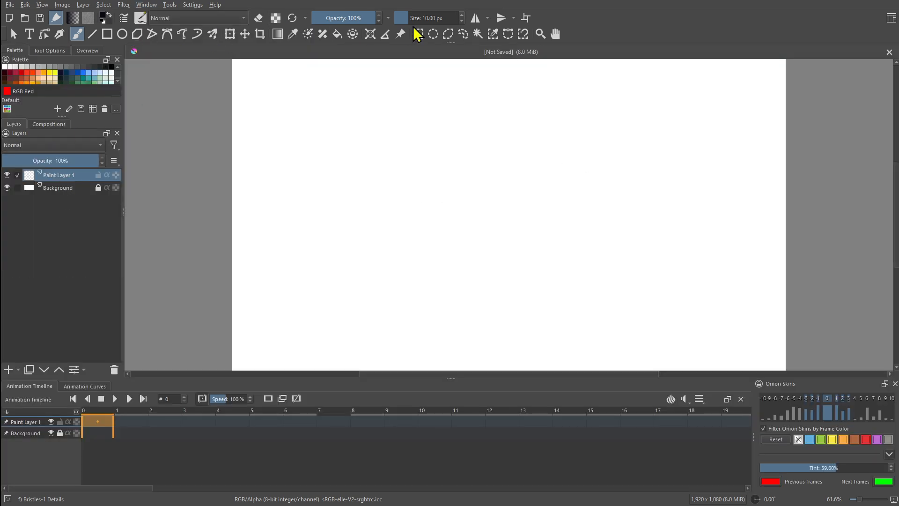
# Step: Show the Advanced Color Selector and Brush Presets dockers
pyautogui.click(193, 5)
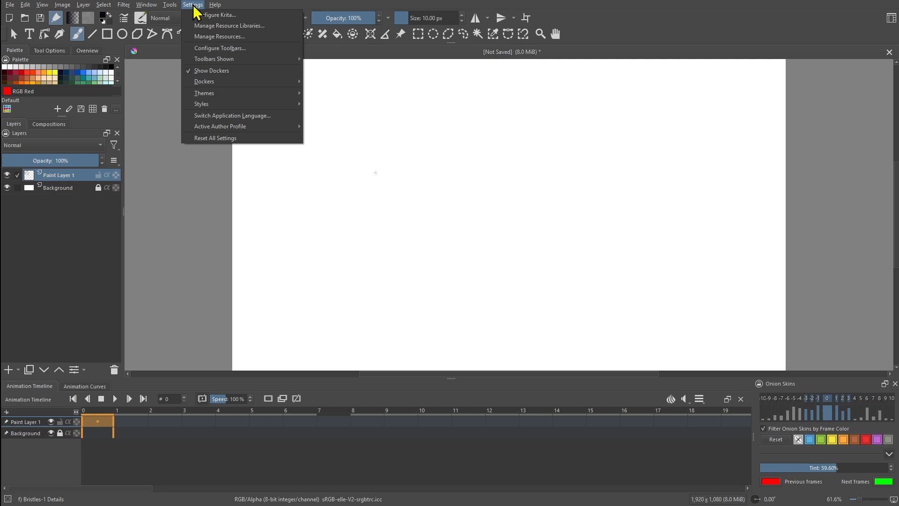
pyautogui.moveTo(219, 81)
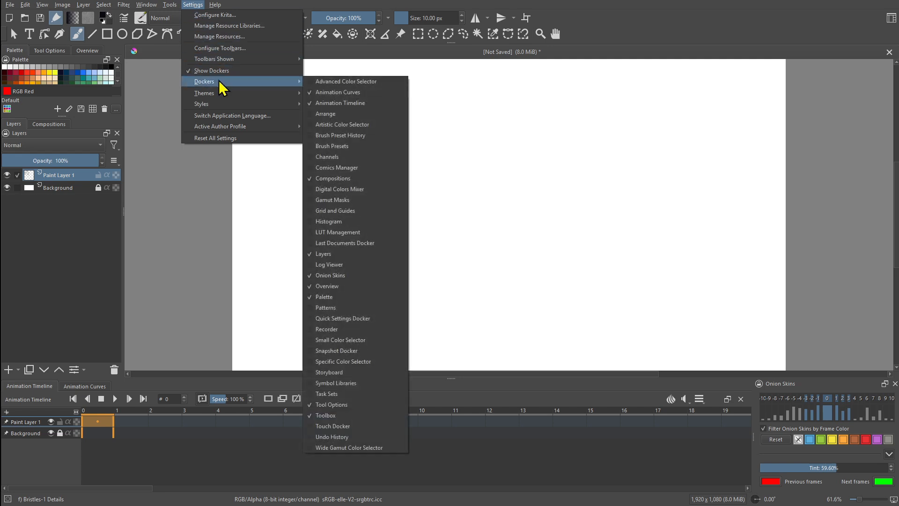
pyautogui.click(370, 80)
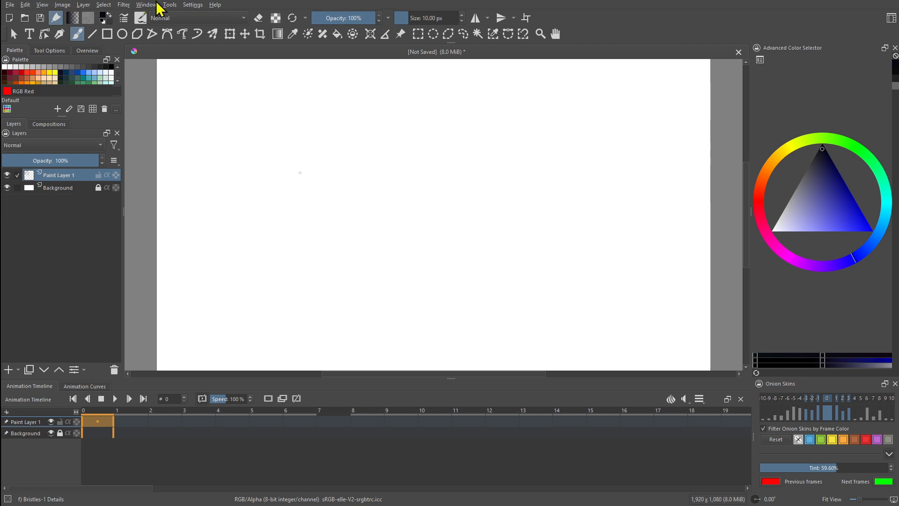
pyautogui.click(193, 6)
pyautogui.moveTo(217, 82)
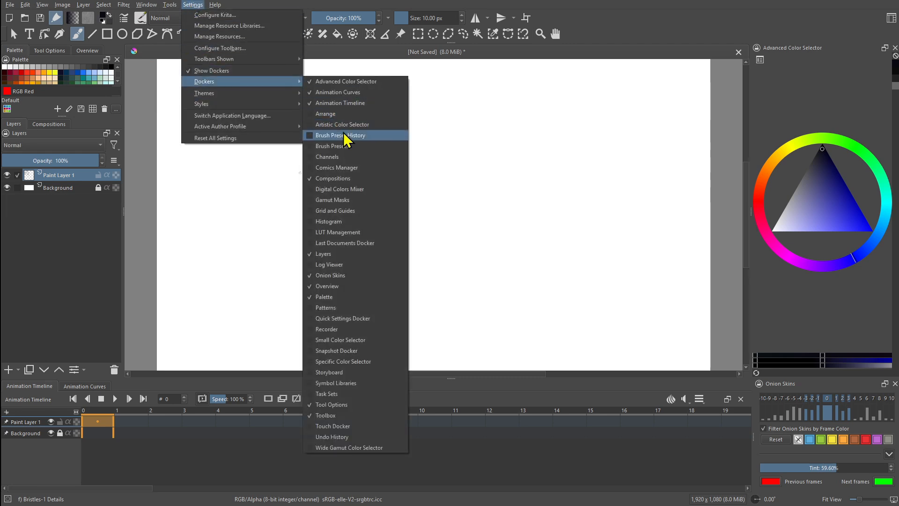
pyautogui.click(350, 146)
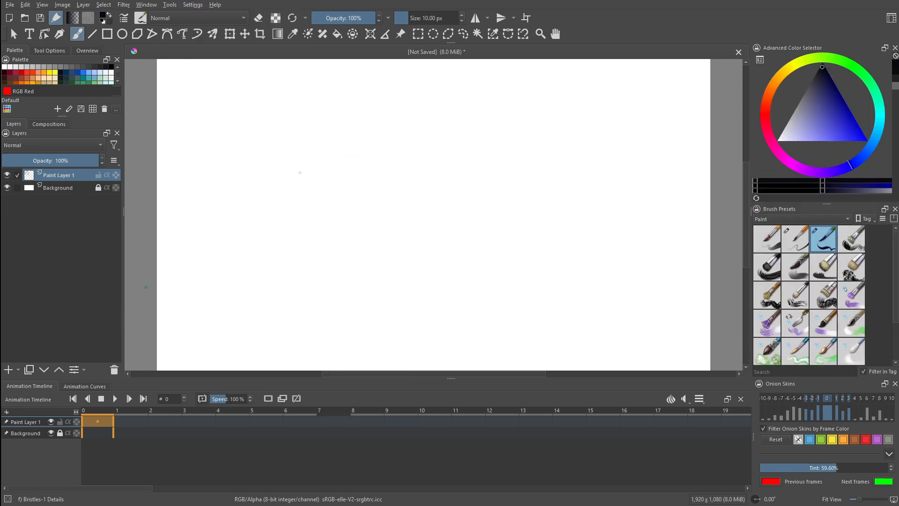
# Step: Select the Background layer and examine the layer-editing options of the animation timeline
pyautogui.click(51, 189)
pyautogui.click(34, 421)
pyautogui.click(54, 189)
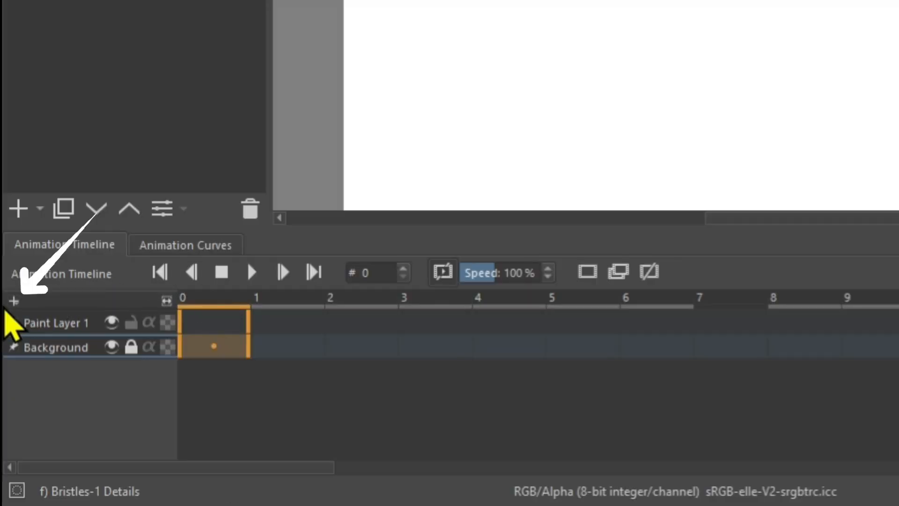
pyautogui.click(14, 301)
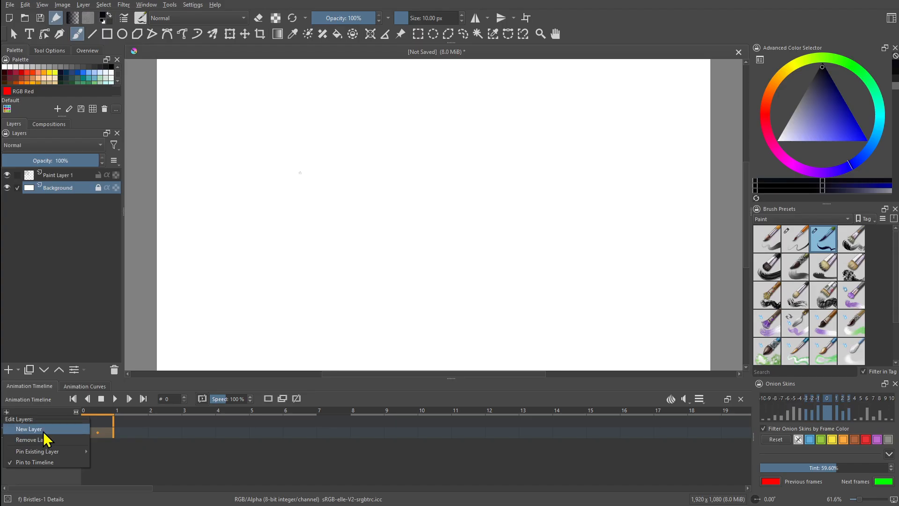
pyautogui.click(156, 461)
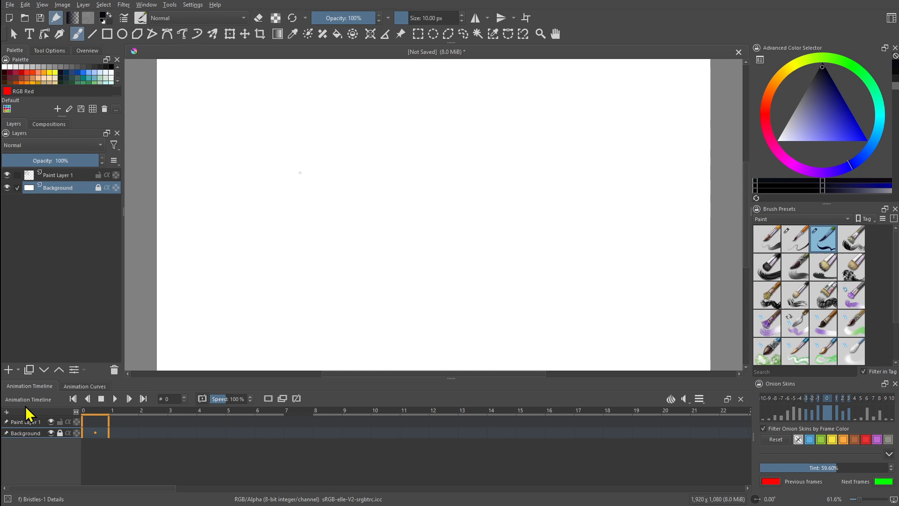
# Step: Go to frame 5 in the animation timeline
pyautogui.moveTo(26, 407); pyautogui.dragTo(1, 399)
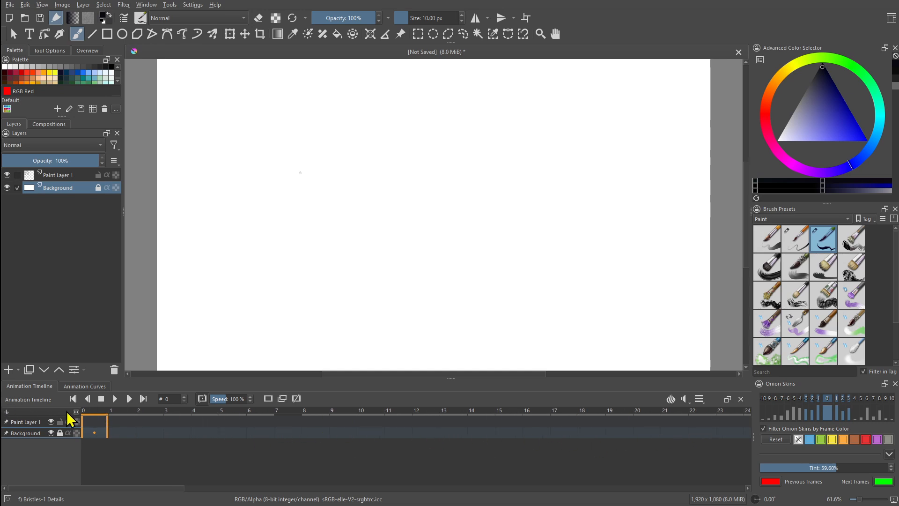
pyautogui.moveTo(77, 412); pyautogui.dragTo(11, 404)
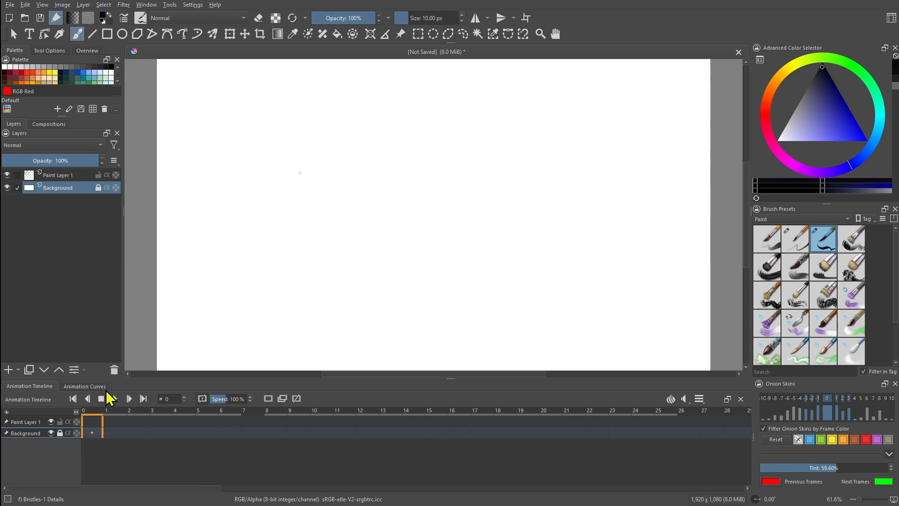
pyautogui.moveTo(77, 411); pyautogui.dragTo(712, 406)
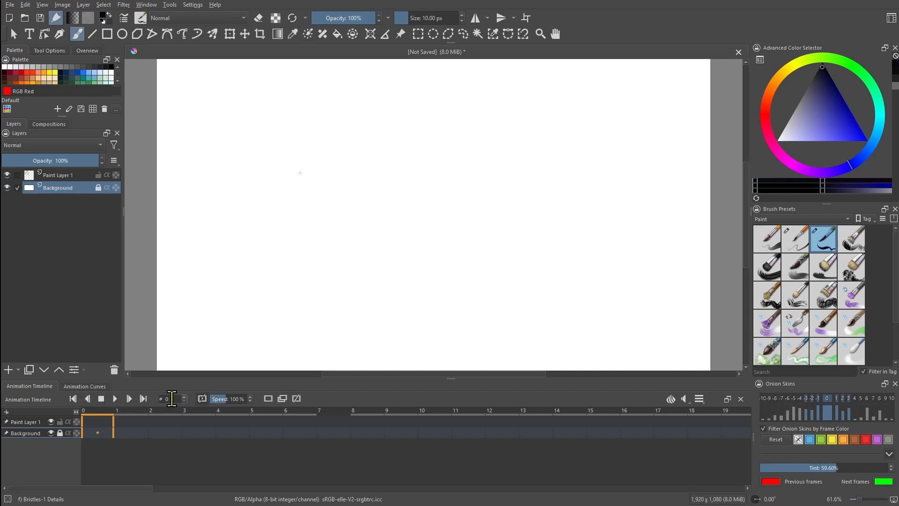
pyautogui.write('5')
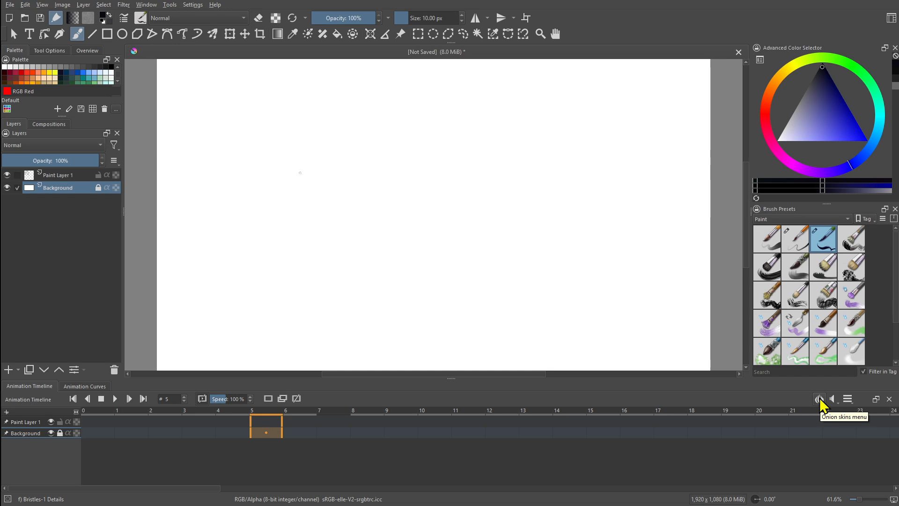
# Step: Import the Bouncing Ball audio file into the animation and play it back briefly
pyautogui.click(838, 403)
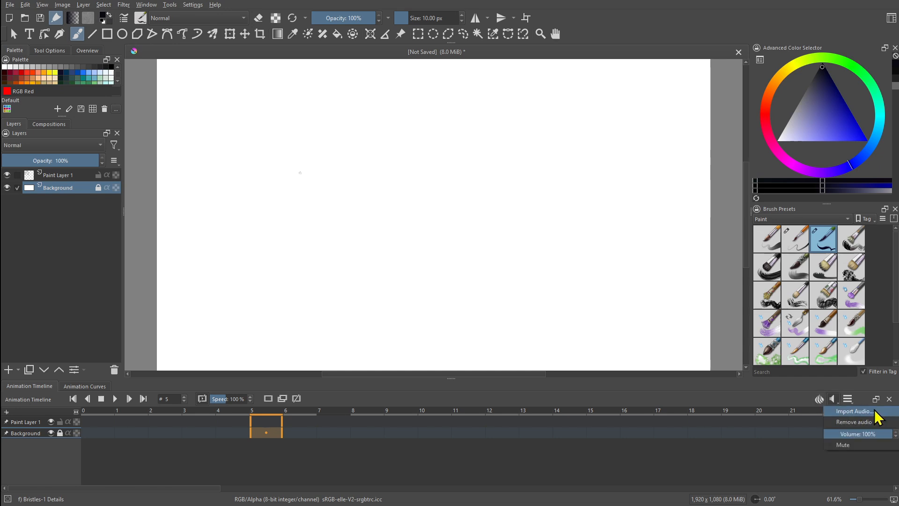
pyautogui.click(869, 411)
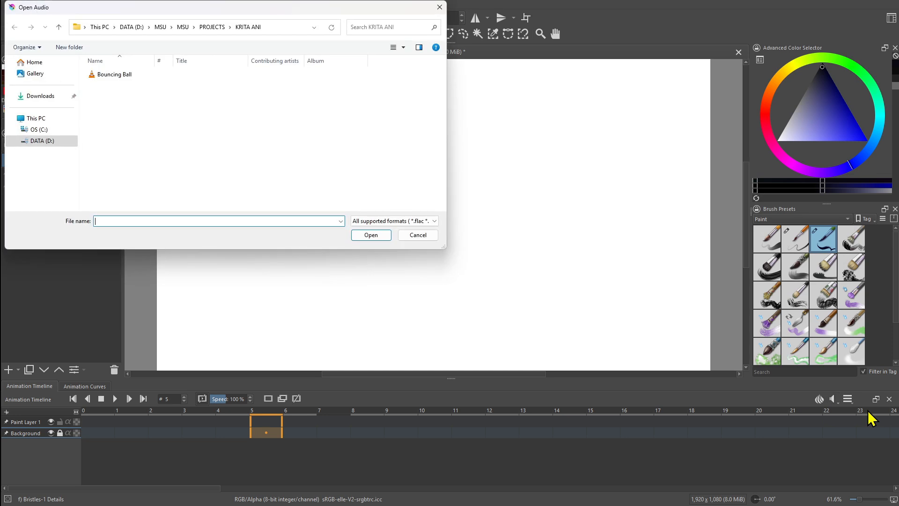
pyautogui.doubleClick(115, 74)
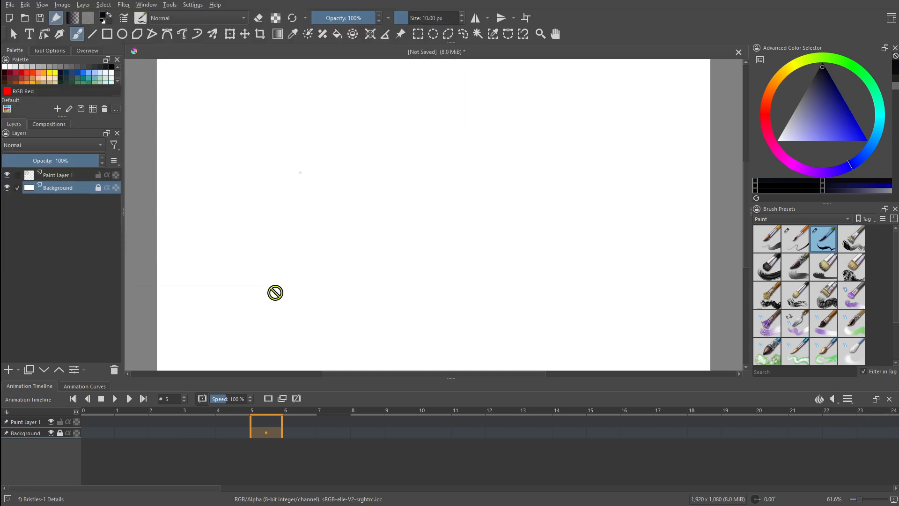
pyautogui.click(115, 398)
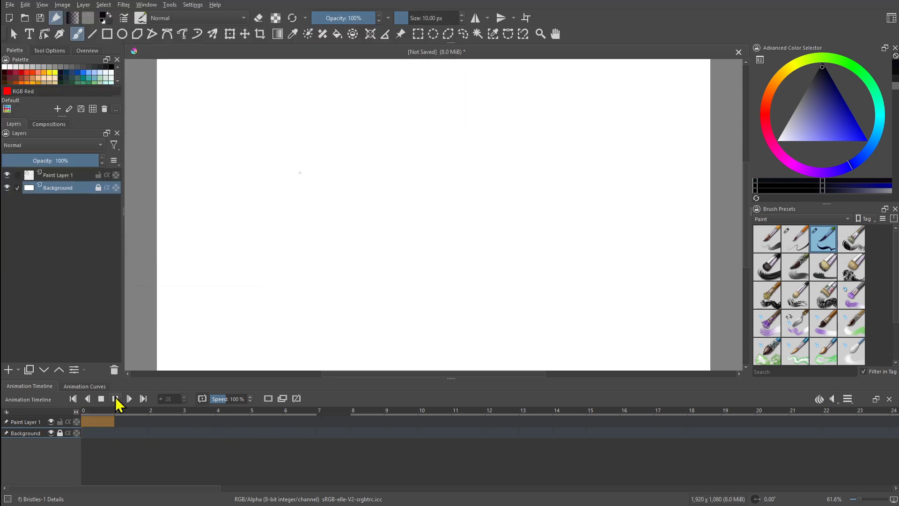
pyautogui.click(101, 398)
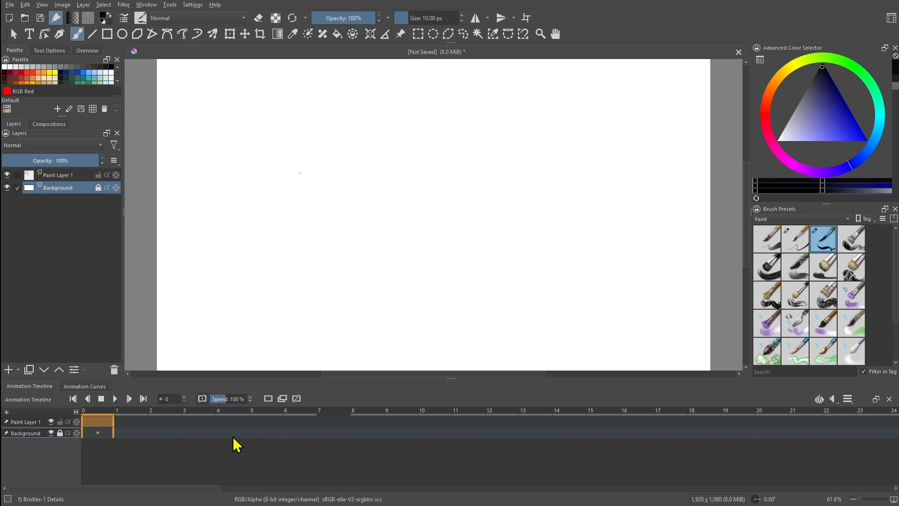
# Step: Remove the imported audio from the animation
pyautogui.click(833, 399)
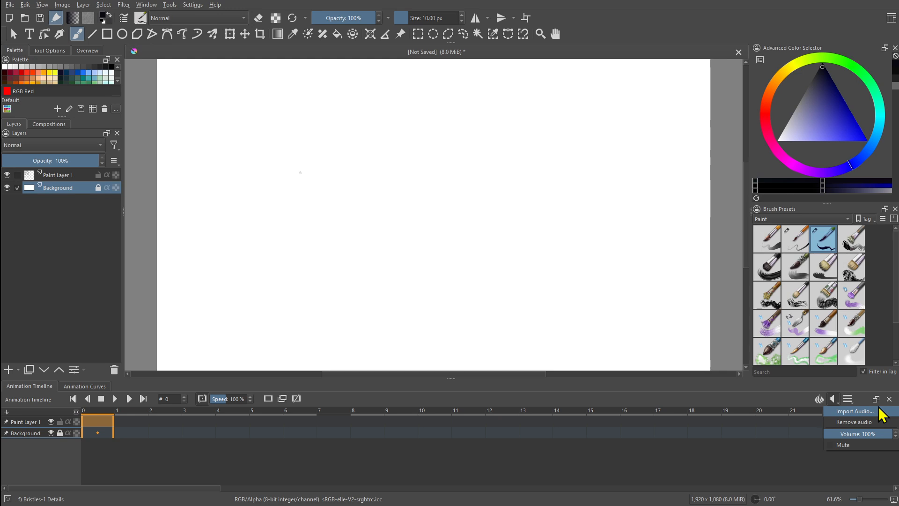
pyautogui.click(867, 424)
# Step: Set the animation's clip end to frame 20
pyautogui.click(852, 400)
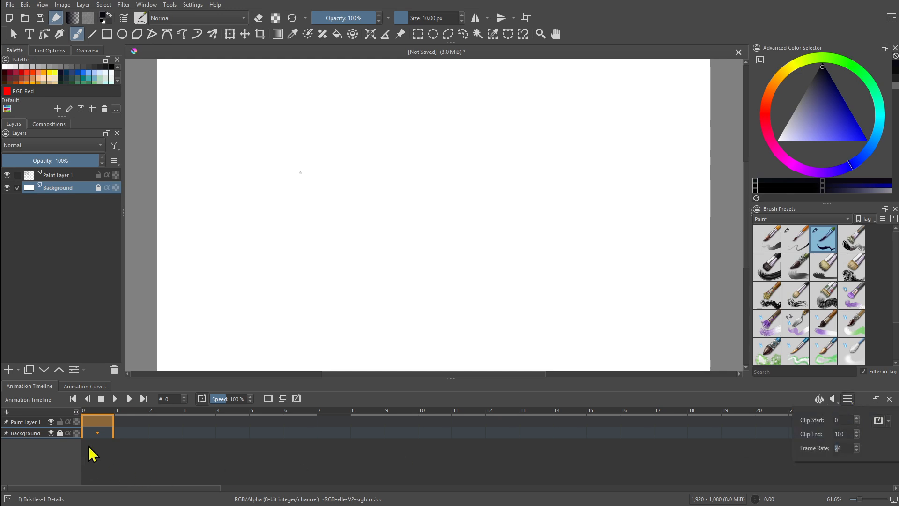
pyautogui.click(124, 430)
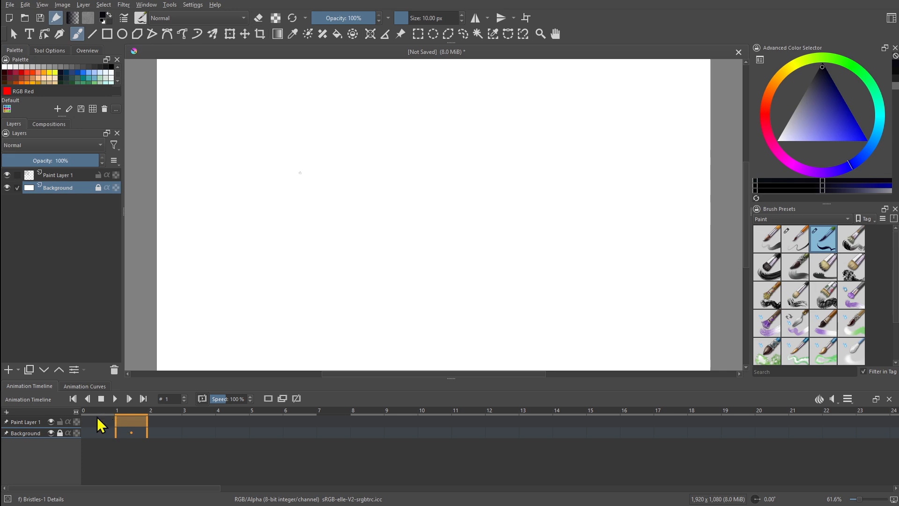
pyautogui.click(852, 400)
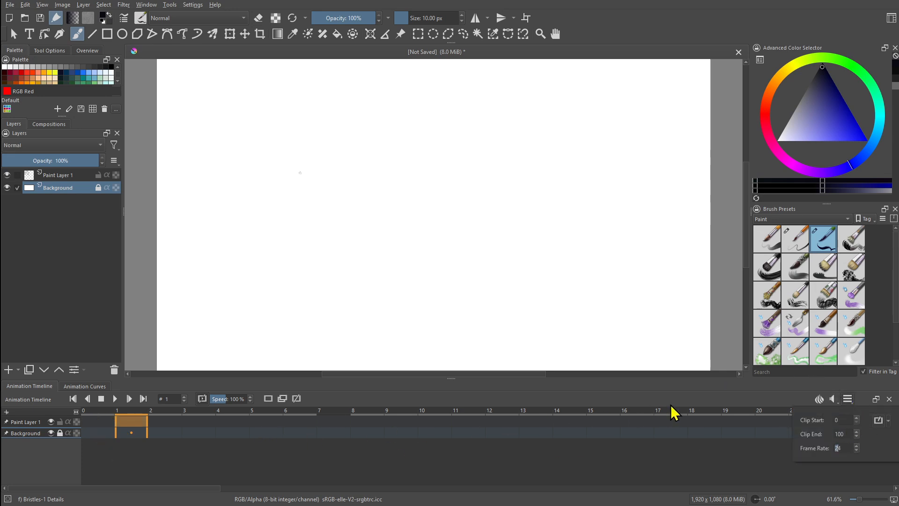
pyautogui.hotkey('shift', 'Tab')
pyautogui.write('20')
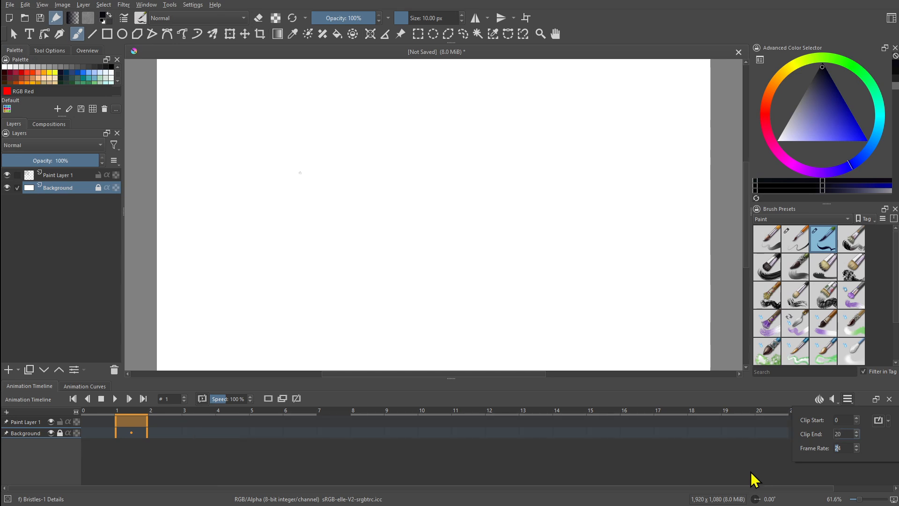
pyautogui.click(850, 447)
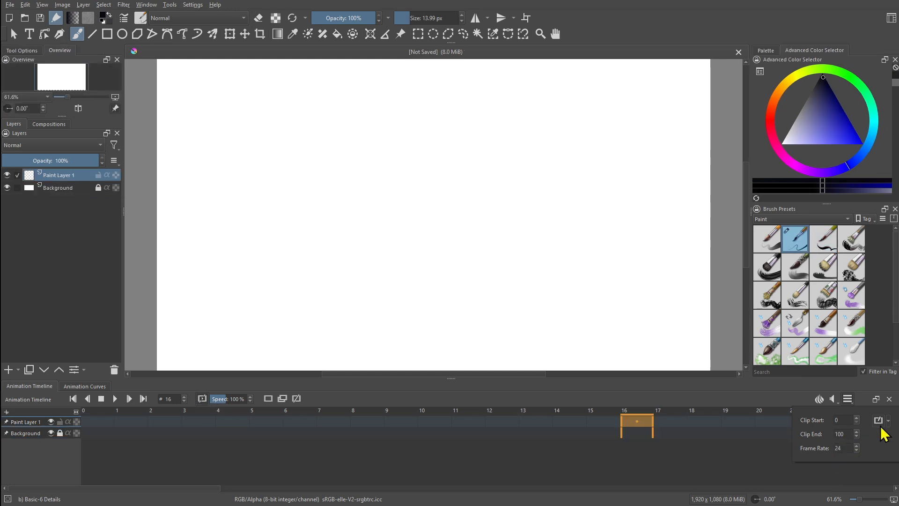
# Step: Examine the AutoKey mode options in the animation timeline's settings
pyautogui.click(889, 421)
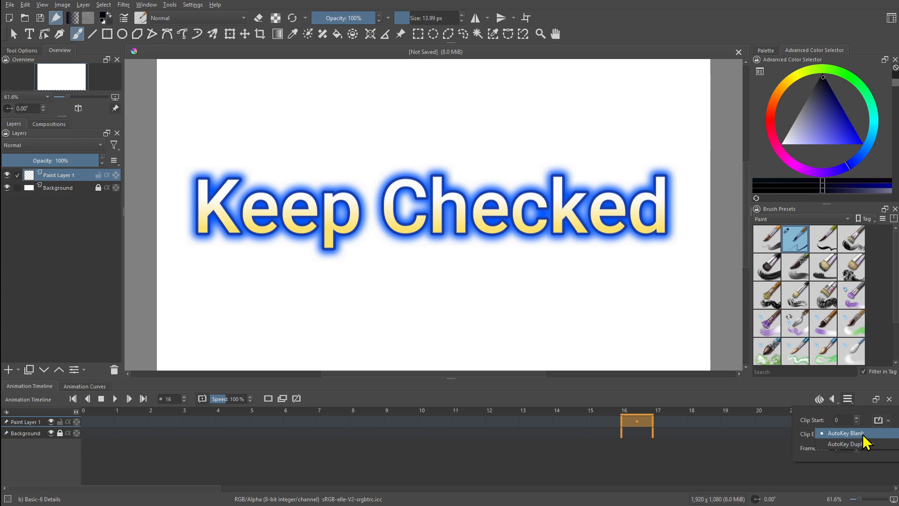
pyautogui.click(118, 418)
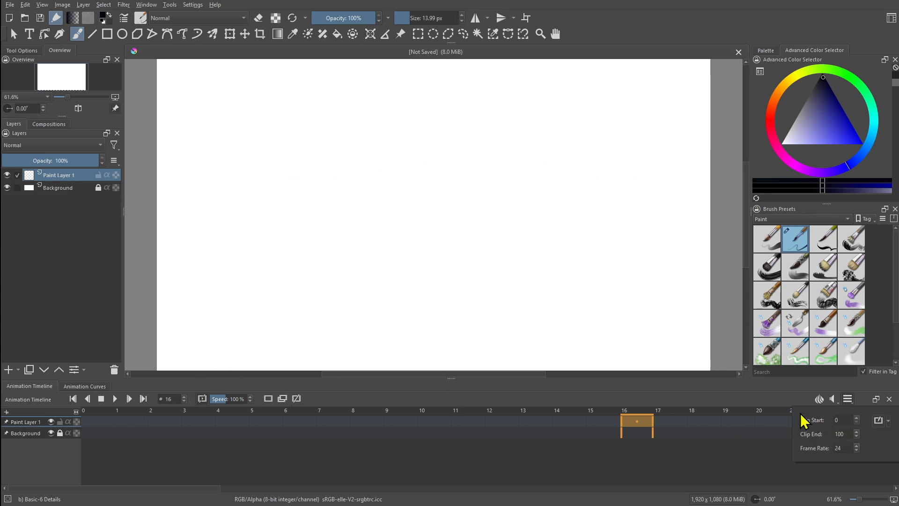
pyautogui.click(777, 449)
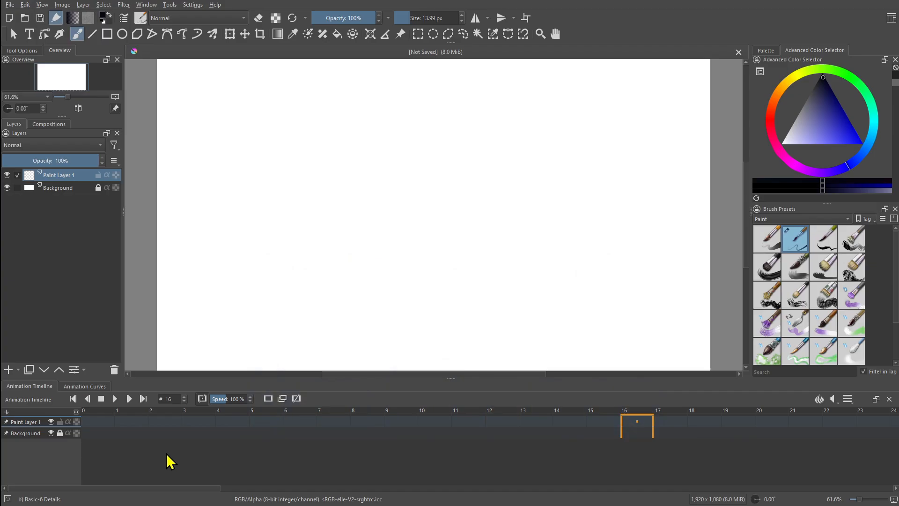
# Step: Add a blank keyframe at frame 1 of Paint Layer 1 and choose black as the paint color
pyautogui.click(93, 421)
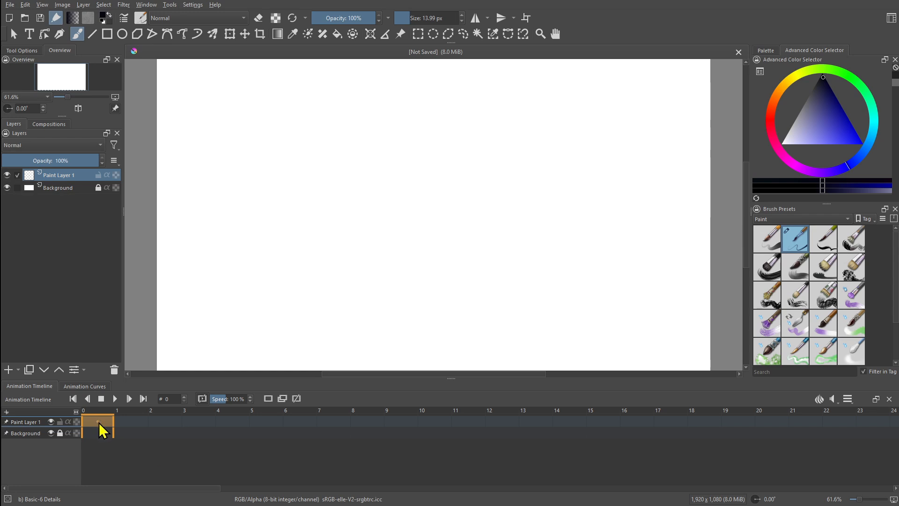
pyautogui.press('Right')
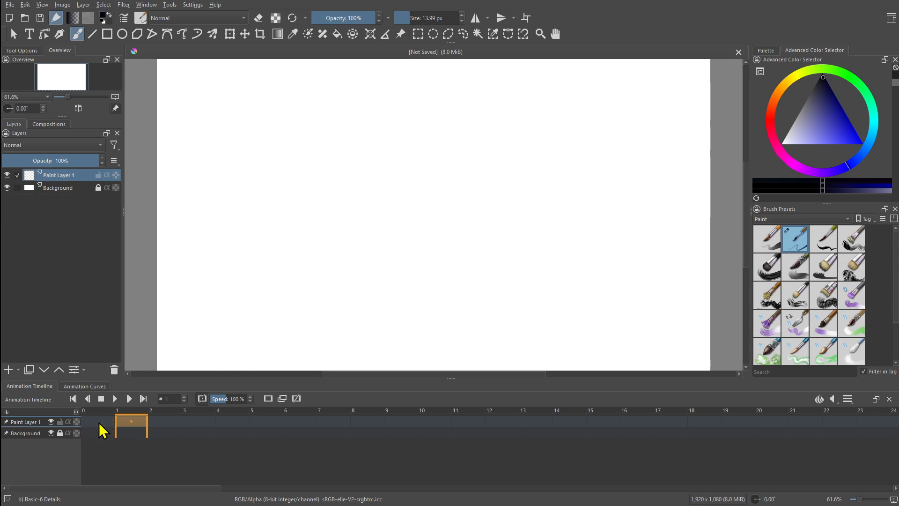
pyautogui.press('Insert')
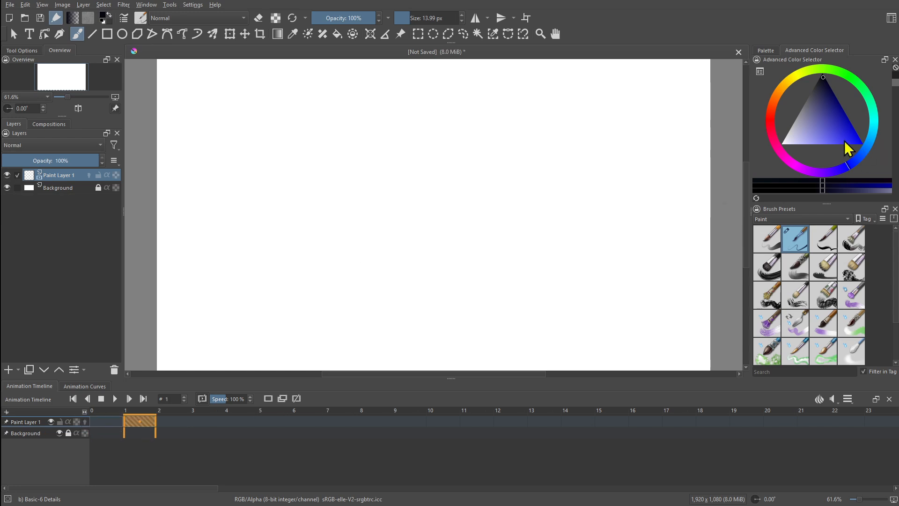
pyautogui.click(821, 76)
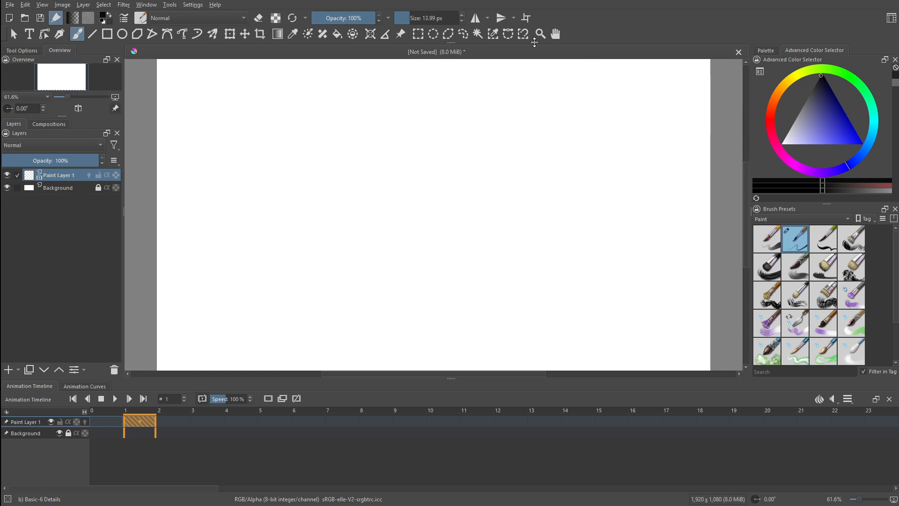
# Step: Use the Bristles-1 Details brush at 16 px to draw a small circle on frame 1 and a rounded quadrilateral above it on a blank frame 2
pyautogui.click(415, 17)
pyautogui.click(820, 239)
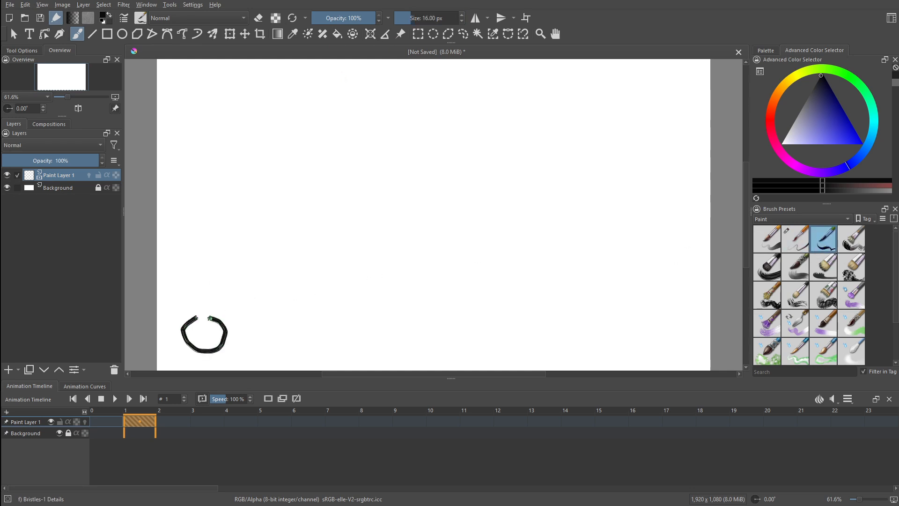
pyautogui.click(172, 421)
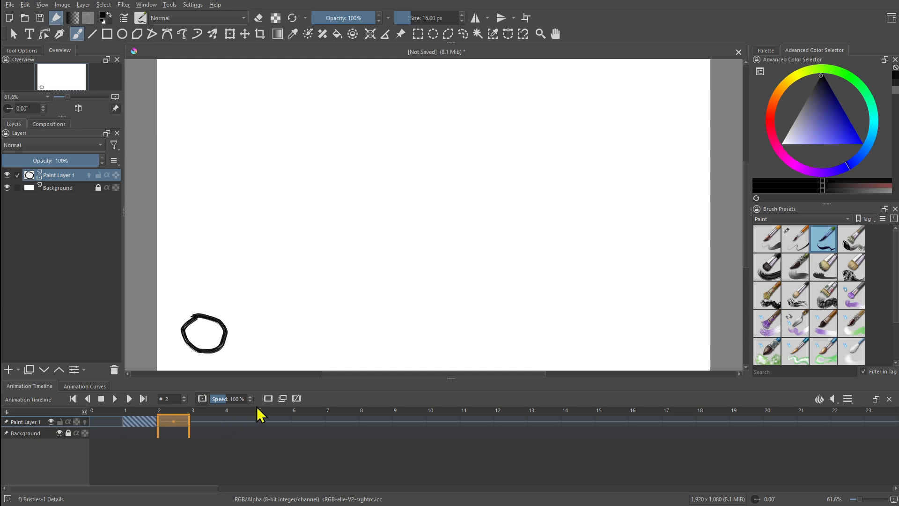
pyautogui.click(268, 399)
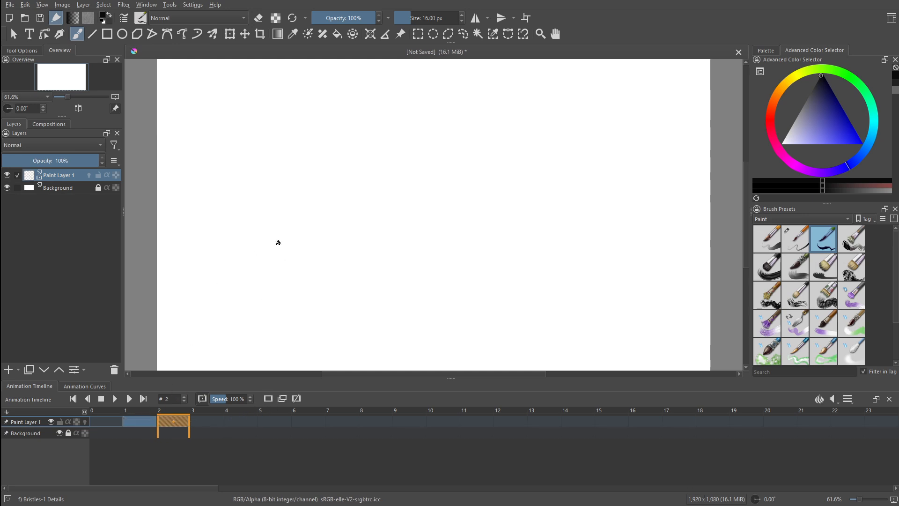
pyautogui.moveTo(188, 276)
pyautogui.mouseDown()
pyautogui.moveTo(209, 307)
pyautogui.moveTo(225, 310)
pyautogui.moveTo(249, 261)
pyautogui.moveTo(191, 261)
pyautogui.mouseUp()
# Step: Add blank keyframes at frames 3 and 4, drawing a triangle on frame 3 and a circle higher up on frame 4
pyautogui.click(210, 420)
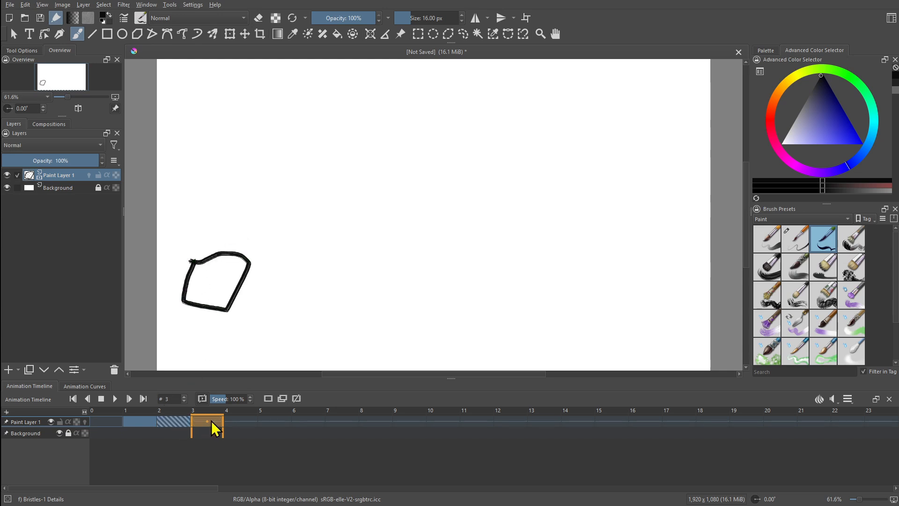
pyautogui.click(268, 398)
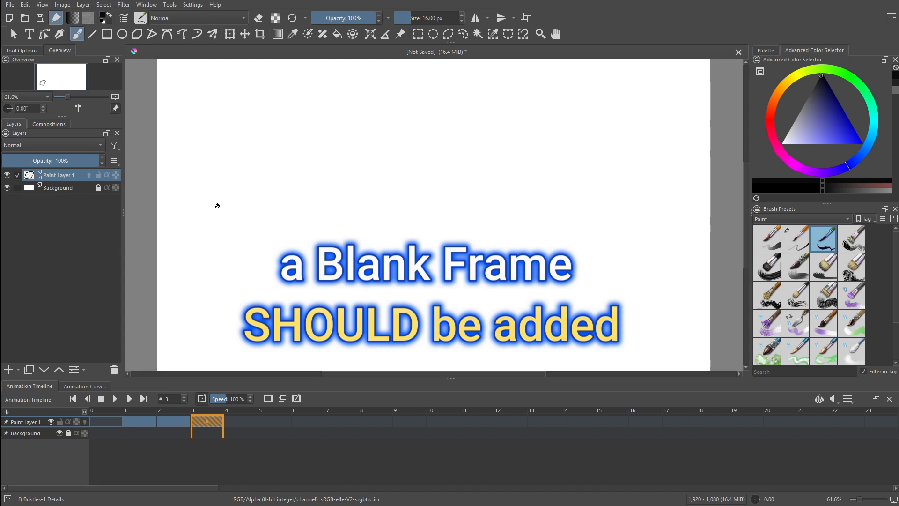
pyautogui.moveTo(200, 237)
pyautogui.mouseDown()
pyautogui.moveTo(243, 198)
pyautogui.moveTo(261, 255)
pyautogui.moveTo(200, 237)
pyautogui.mouseUp()
pyautogui.click(243, 420)
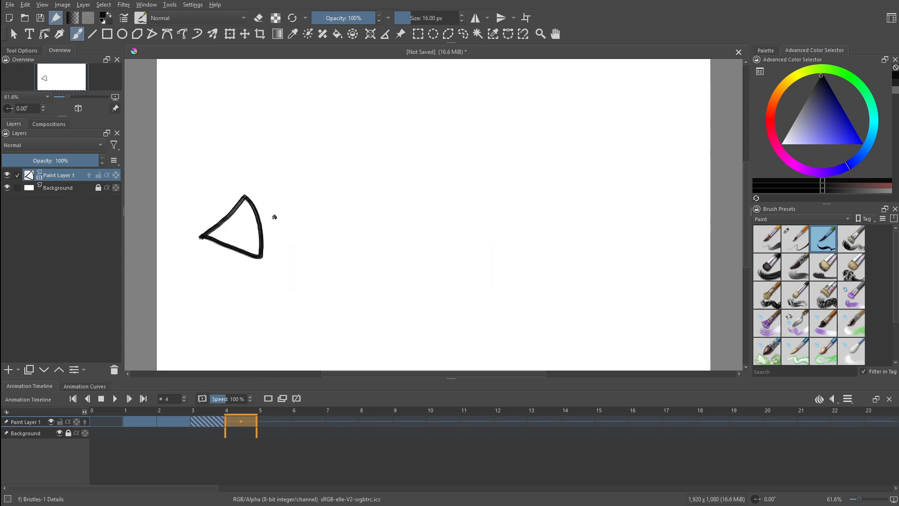
pyautogui.click(268, 399)
pyautogui.moveTo(257, 150)
pyautogui.mouseDown()
pyautogui.moveTo(242, 162)
pyautogui.moveTo(248, 189)
pyautogui.moveTo(284, 183)
pyautogui.moveTo(287, 158)
pyautogui.moveTo(264, 144)
pyautogui.mouseUp()
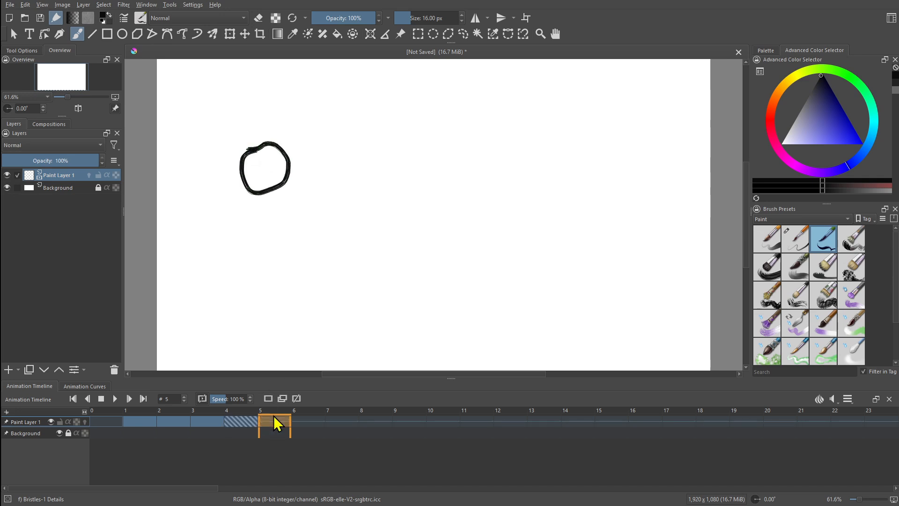
# Step: Draw a wide rectangle near the canvas top on frame 5 and a tall narrow rectangle beside that position on frame 6
pyautogui.click(274, 420)
pyautogui.moveTo(314, 111)
pyautogui.mouseDown()
pyautogui.moveTo(370, 147)
pyautogui.moveTo(401, 145)
pyautogui.moveTo(397, 107)
pyautogui.moveTo(331, 100)
pyautogui.mouseUp()
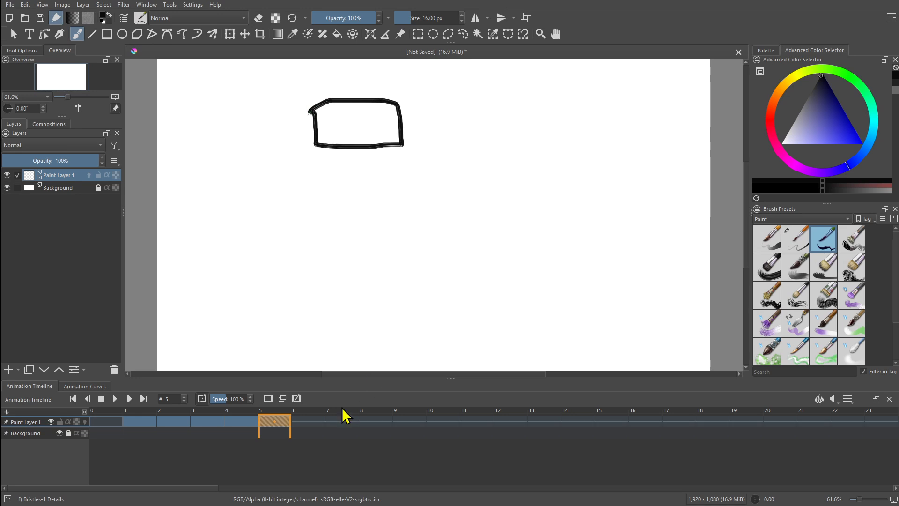
pyautogui.click(322, 427)
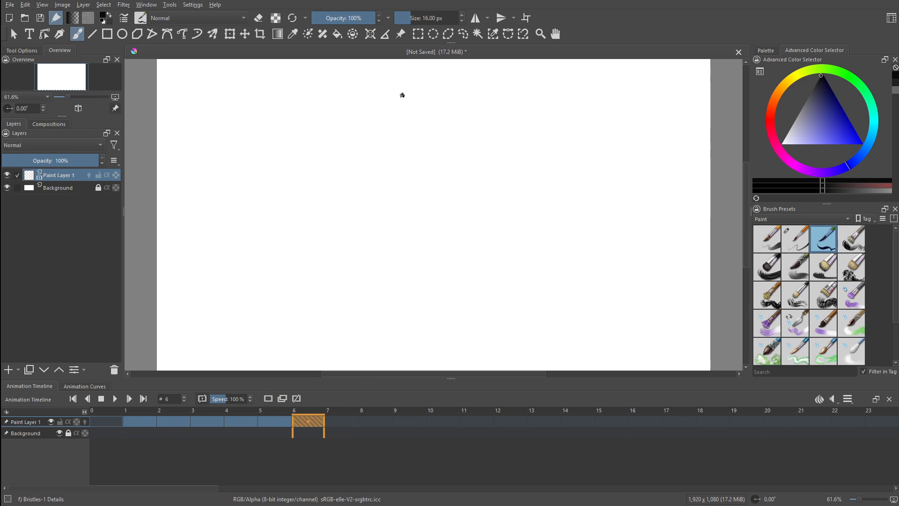
pyautogui.moveTo(393, 139)
pyautogui.mouseDown()
pyautogui.moveTo(426, 148)
pyautogui.moveTo(423, 91)
pyautogui.moveTo(390, 92)
pyautogui.mouseUp()
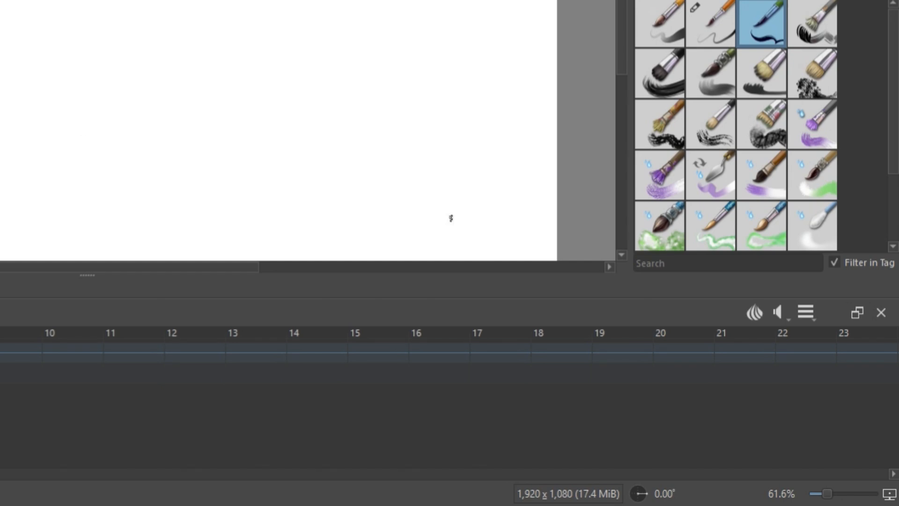
# Step: Examine the onion skin settings for previous and next frames, with frame 1 of Paint Layer 1 selected
pyautogui.click(756, 312)
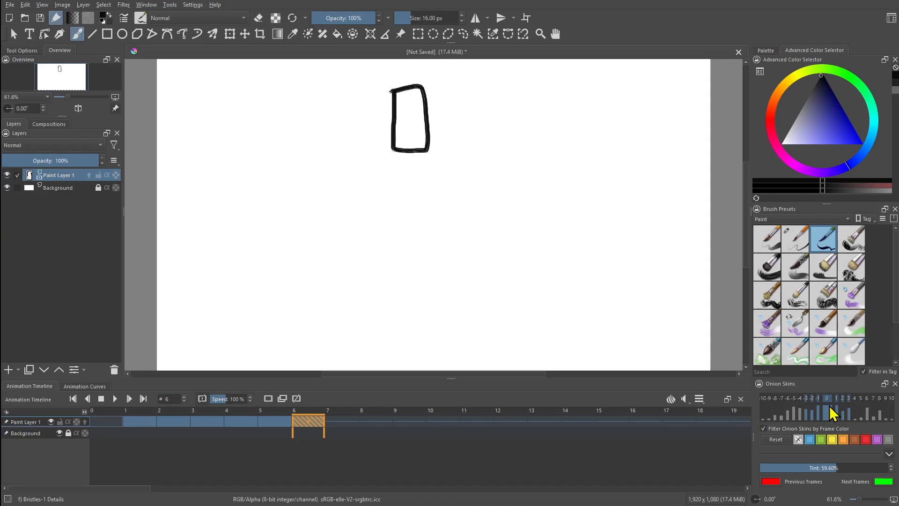
pyautogui.click(131, 426)
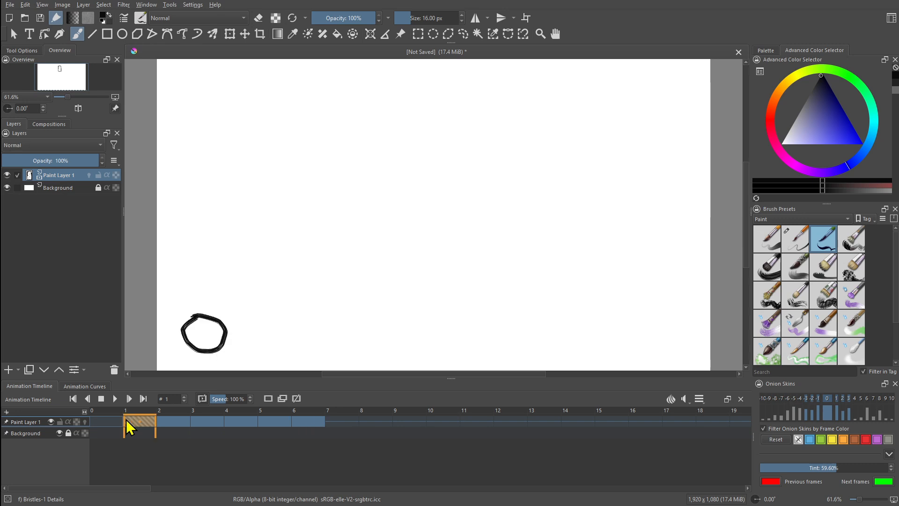
pyautogui.click(105, 424)
pyautogui.click(140, 425)
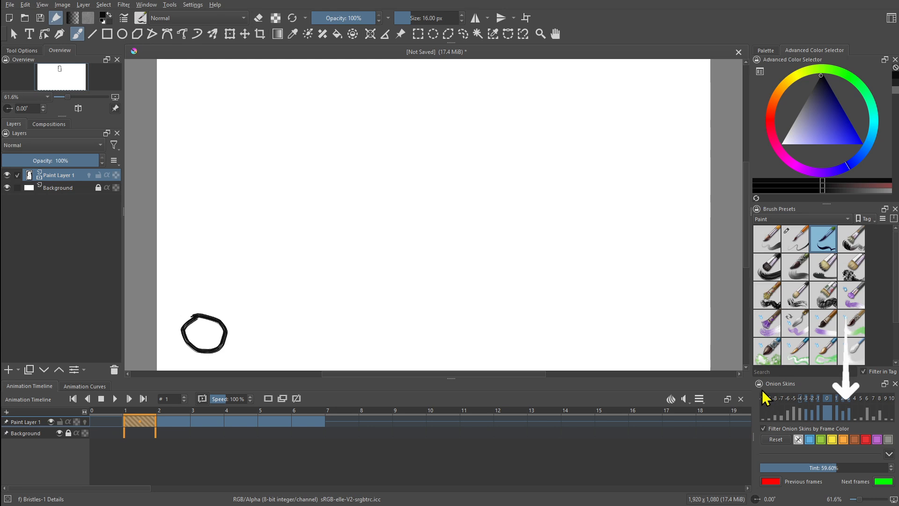
pyautogui.click(670, 399)
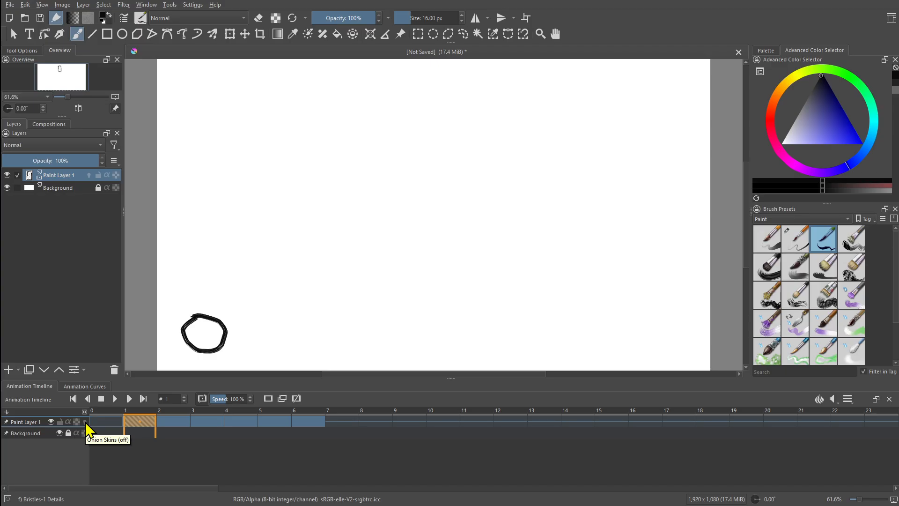
# Step: Turn on onion skins for Paint Layer 1 and check the neighboring drawings around frame 4 against the onion skin settings
pyautogui.click(85, 422)
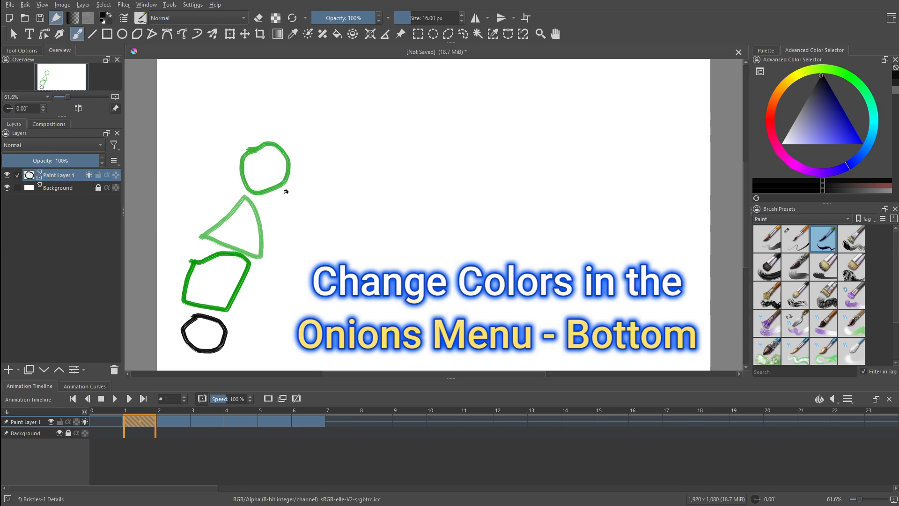
pyautogui.click(247, 420)
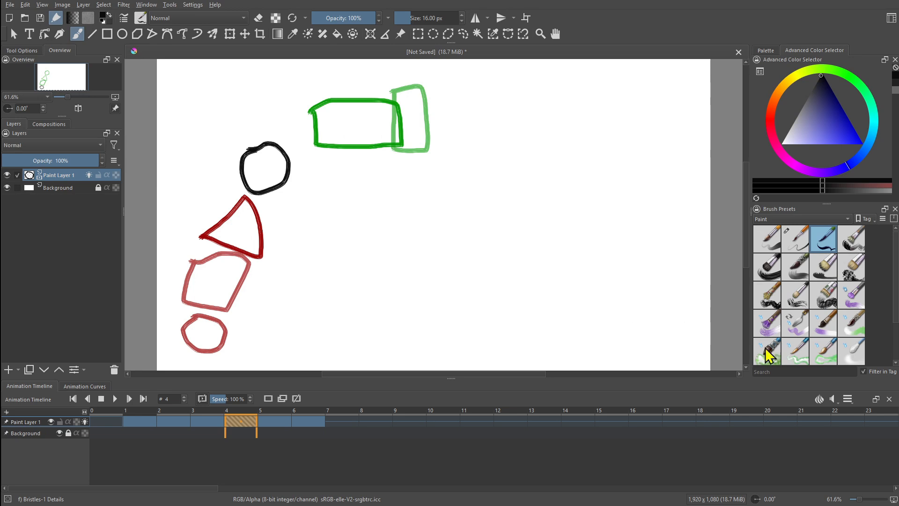
pyautogui.click(820, 399)
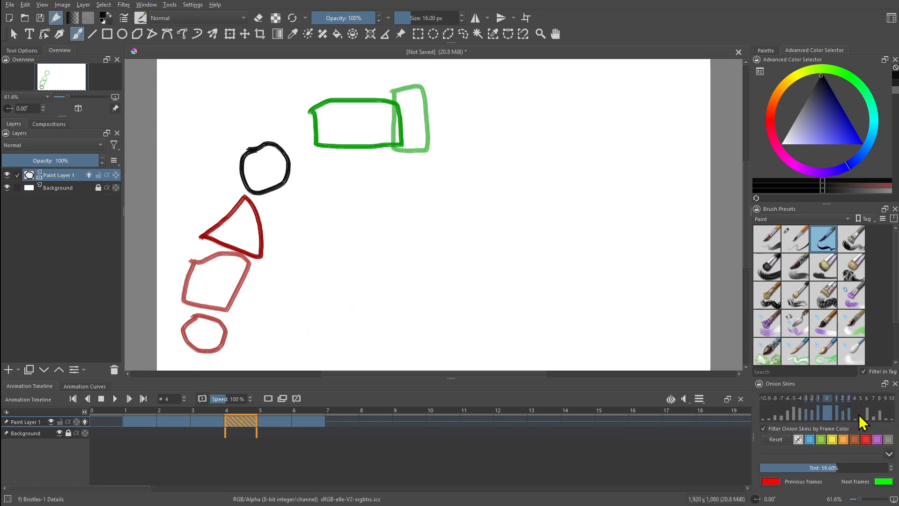
pyautogui.click(669, 399)
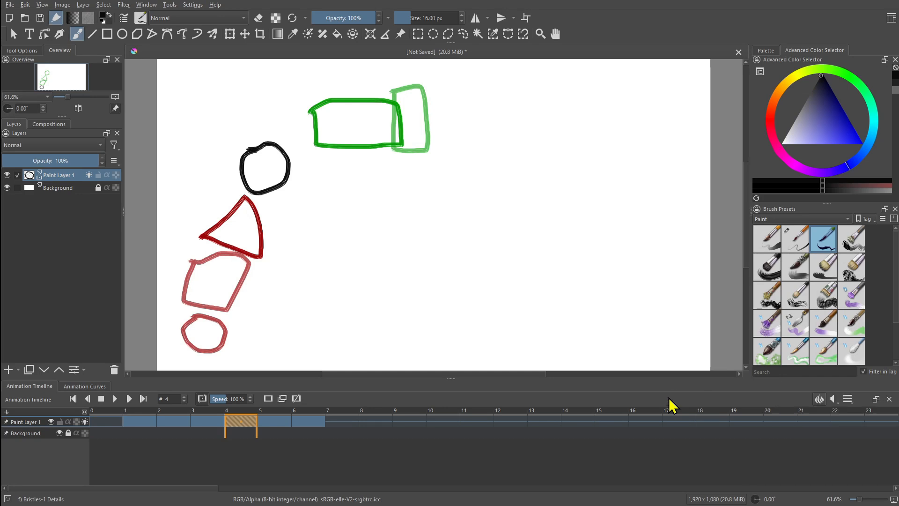
# Step: Go to frame 7 and switch Paint Layer 1's onion skins off and on again
pyautogui.click(339, 420)
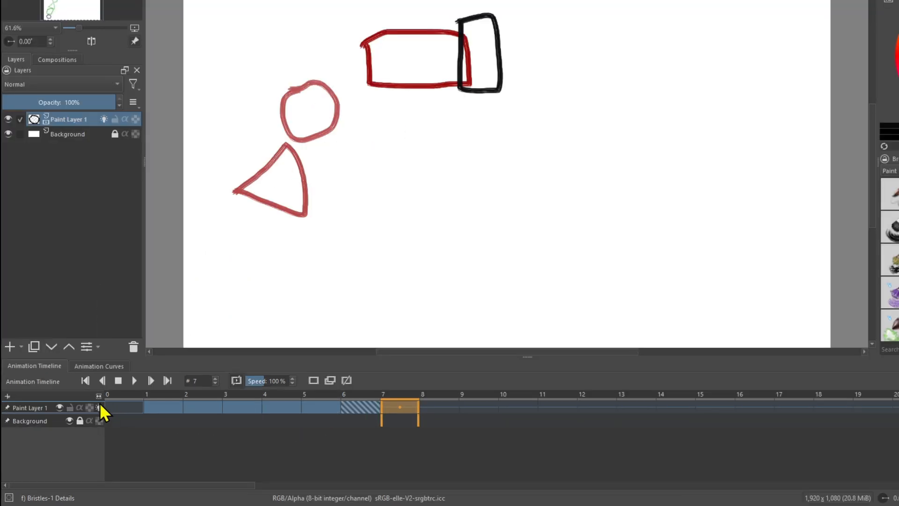
pyautogui.click(83, 421)
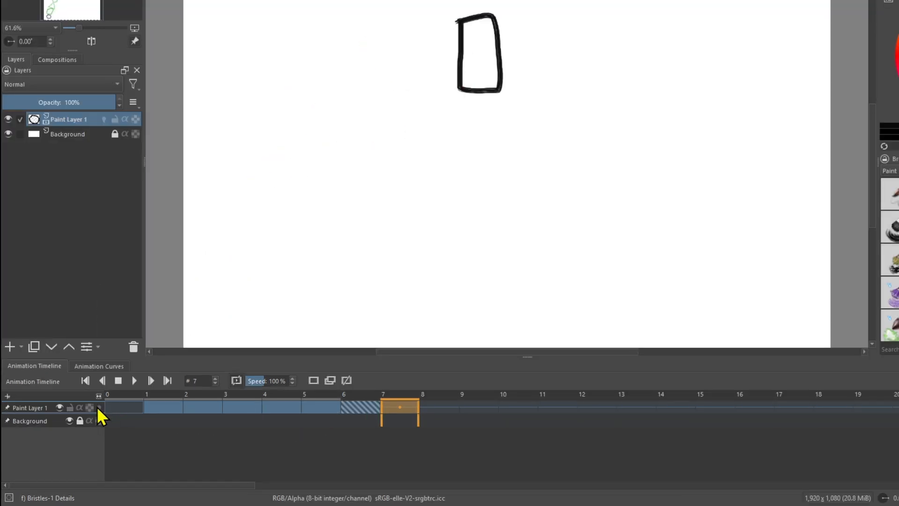
pyautogui.click(98, 406)
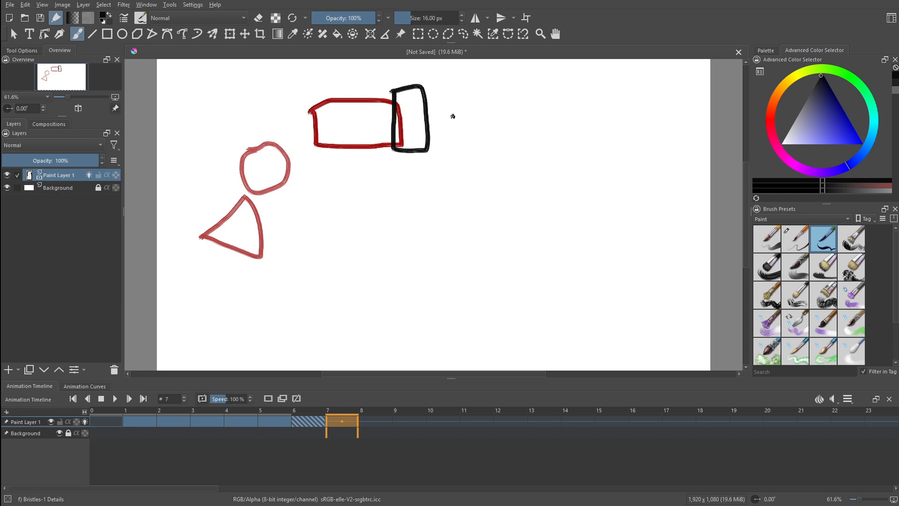
# Step: Continue the arc on frames 7 to 11 with a star, two irregular outlines, a tall quadrilateral and a box running off the canvas bottom
pyautogui.moveTo(441, 138)
pyautogui.mouseDown()
pyautogui.moveTo(509, 99)
pyautogui.moveTo(449, 142)
pyautogui.mouseUp()
pyautogui.click(375, 420)
pyautogui.moveTo(538, 181)
pyautogui.mouseDown()
pyautogui.moveTo(592, 179)
pyautogui.moveTo(538, 180)
pyautogui.mouseUp()
pyautogui.click(409, 420)
pyautogui.moveTo(581, 256); pyautogui.dragTo(627, 225)
pyautogui.click(478, 421)
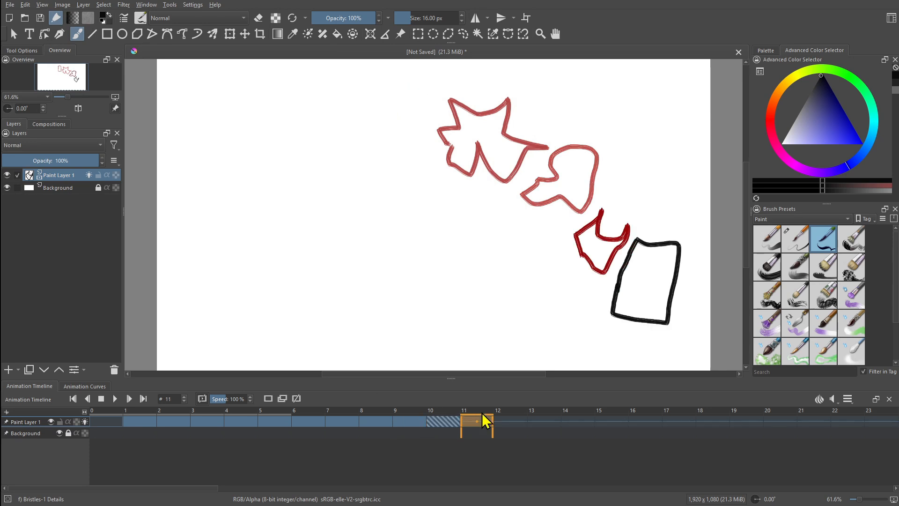
pyautogui.moveTo(620, 347)
pyautogui.mouseDown()
pyautogui.moveTo(684, 329)
pyautogui.moveTo(733, 419)
pyautogui.mouseUp()
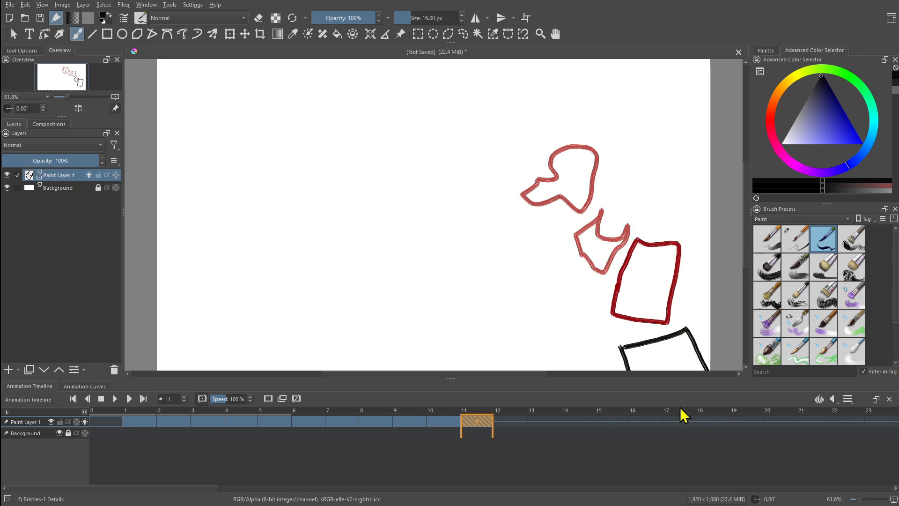
# Step: Play the animation from frame 1 and set its frame rate to 12
pyautogui.click(132, 423)
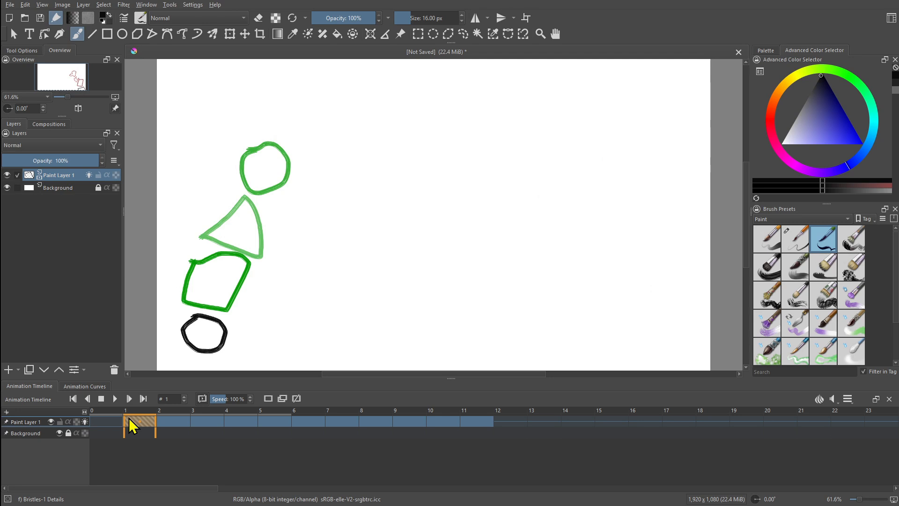
pyautogui.click(115, 398)
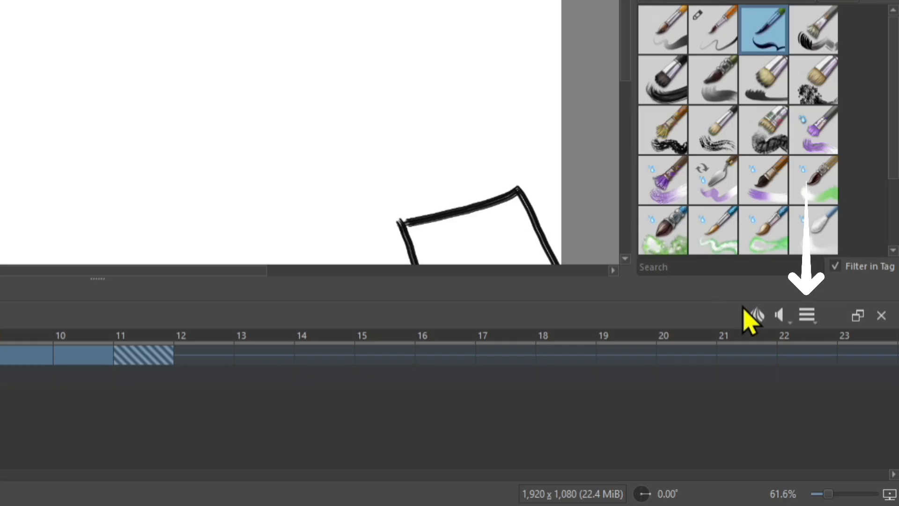
pyautogui.click(808, 317)
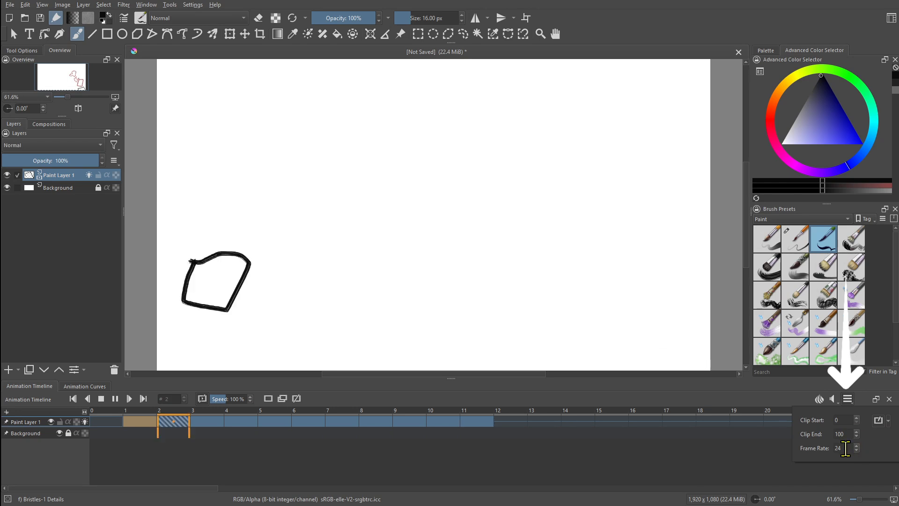
pyautogui.doubleClick(845, 448)
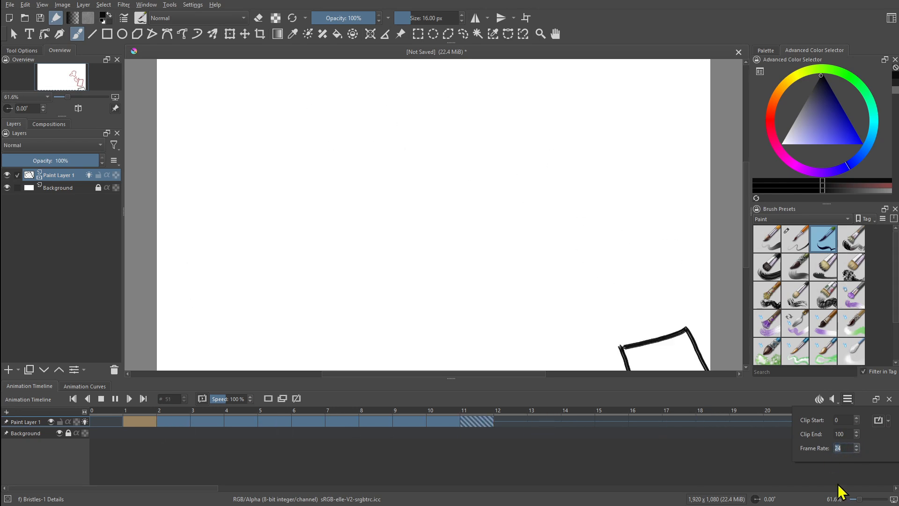
pyautogui.write('12')
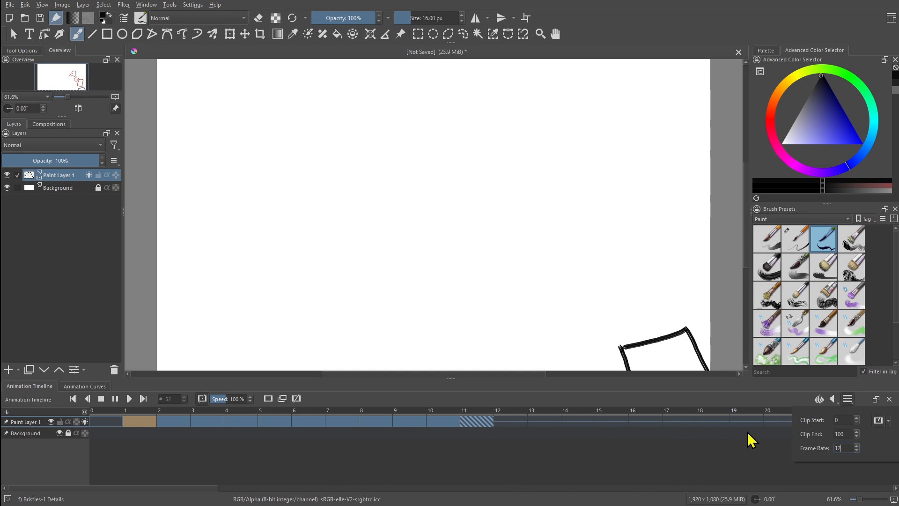
# Step: Set the animation's clip end to frame 11
pyautogui.doubleClick(826, 431)
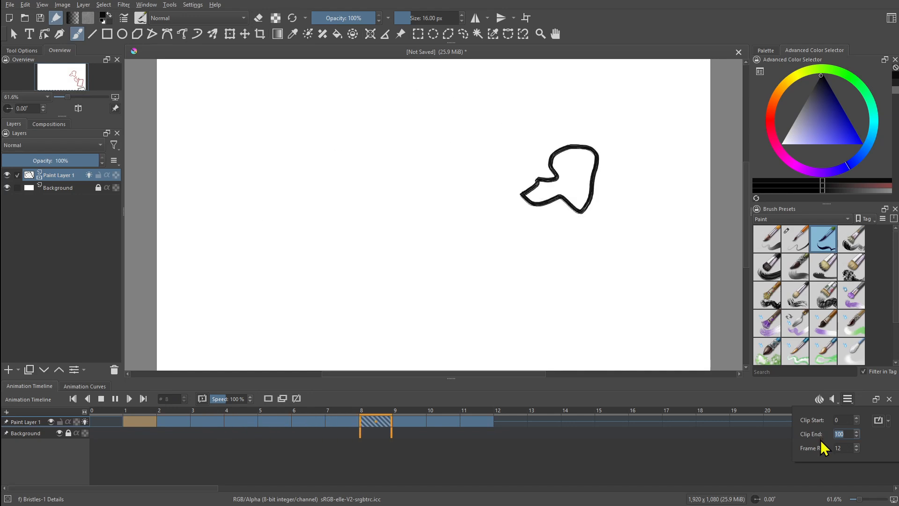
pyautogui.write('11')
pyautogui.press('Return')
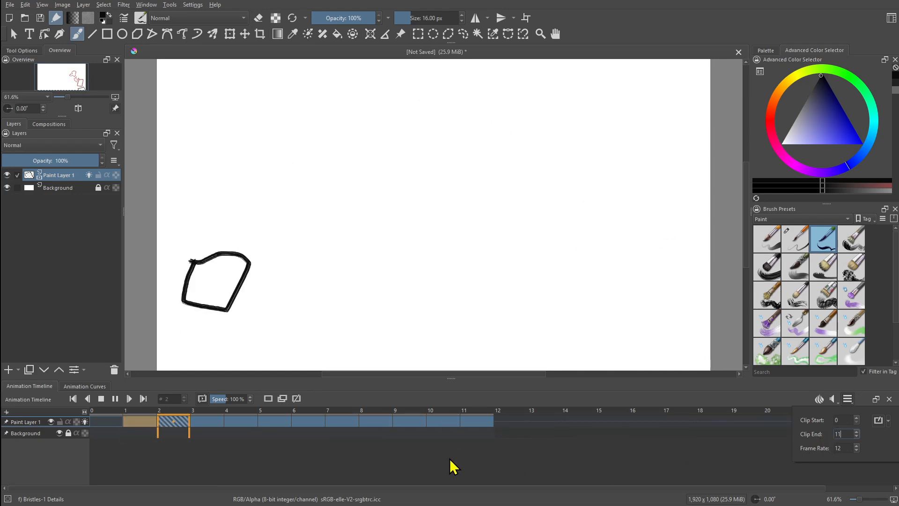
# Step: Try the playback at a frame rate of 6, and set the frame rate to 30
pyautogui.moveTo(843, 450); pyautogui.dragTo(814, 445)
pyautogui.write('6')
pyautogui.press('Return')
pyautogui.write('30')
pyautogui.press('Return')
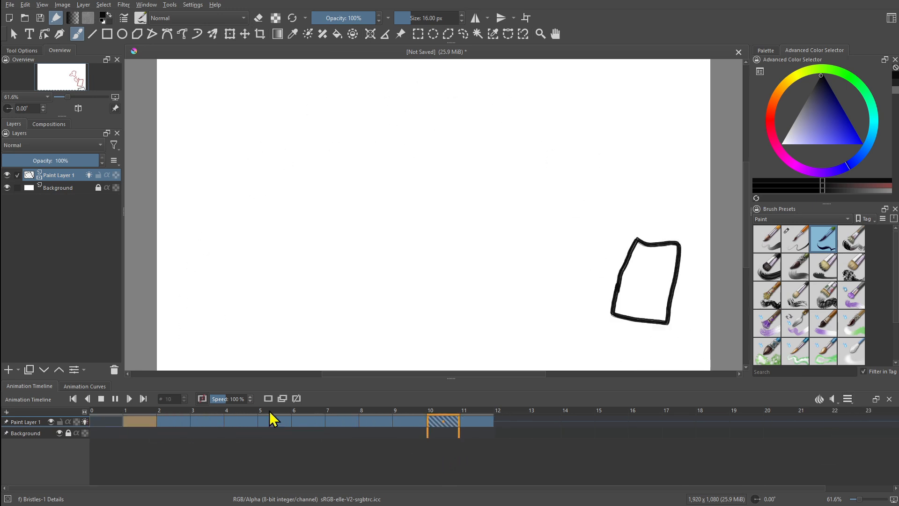
# Step: Pause the playback and step forward and back through the drawn frames one at a time, returning to frame 1
pyautogui.click(114, 399)
pyautogui.click(160, 419)
pyautogui.click(136, 419)
pyautogui.press('Right')
pyautogui.press('Right')
pyautogui.press('Right')
pyautogui.press('Right')
pyautogui.press('Right')
pyautogui.press('Right')
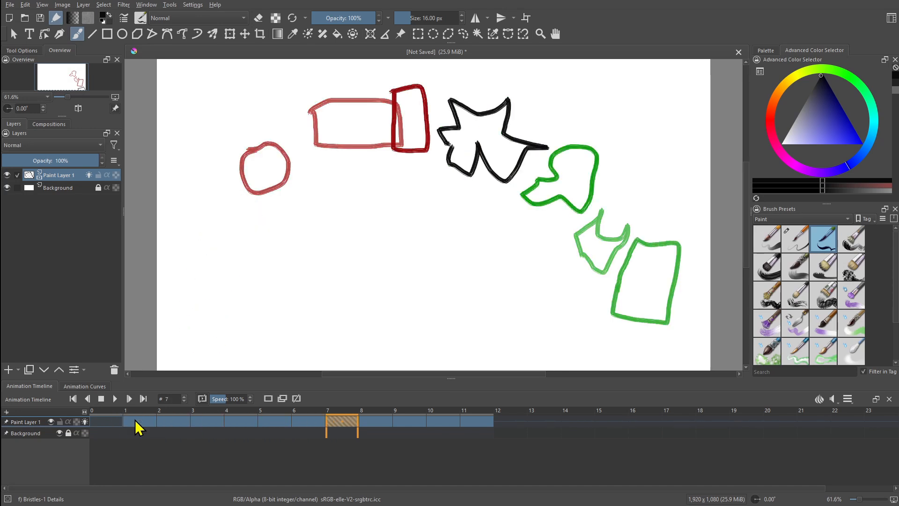
pyautogui.press('Right')
pyautogui.press('Right')
pyautogui.press('Left')
pyautogui.press('Left')
pyautogui.press('Left')
pyautogui.press('Left')
pyautogui.press('Left')
pyautogui.click(134, 419)
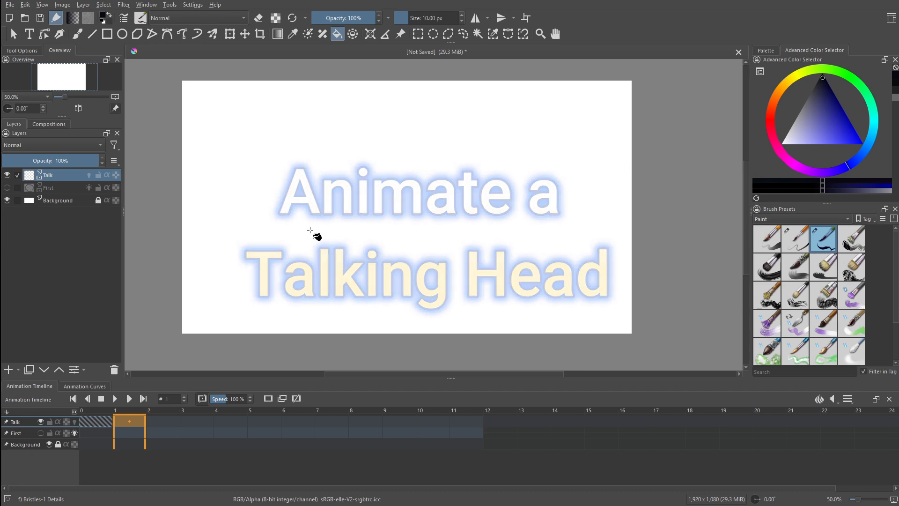
# Step: Activate the Freehand Brush tool and add a blank keyframe at frame 1 of the Talk layer
pyautogui.click(77, 34)
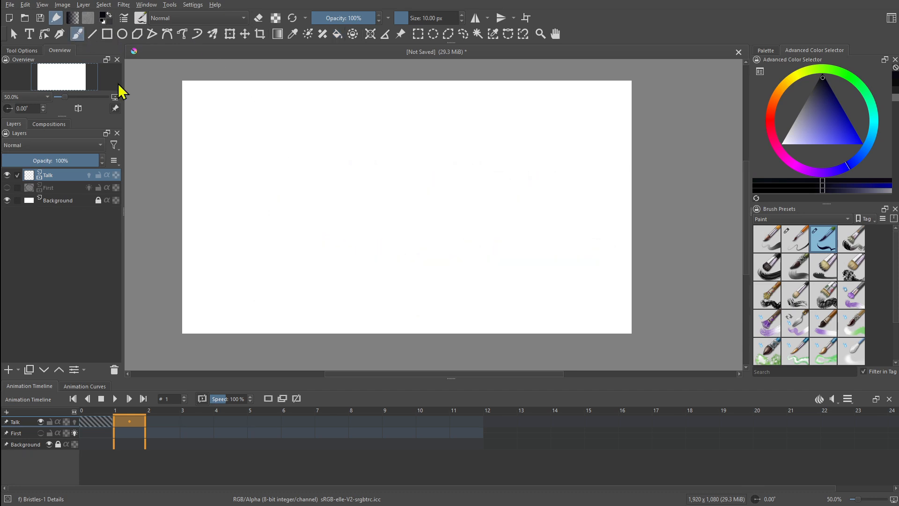
pyautogui.click(129, 419)
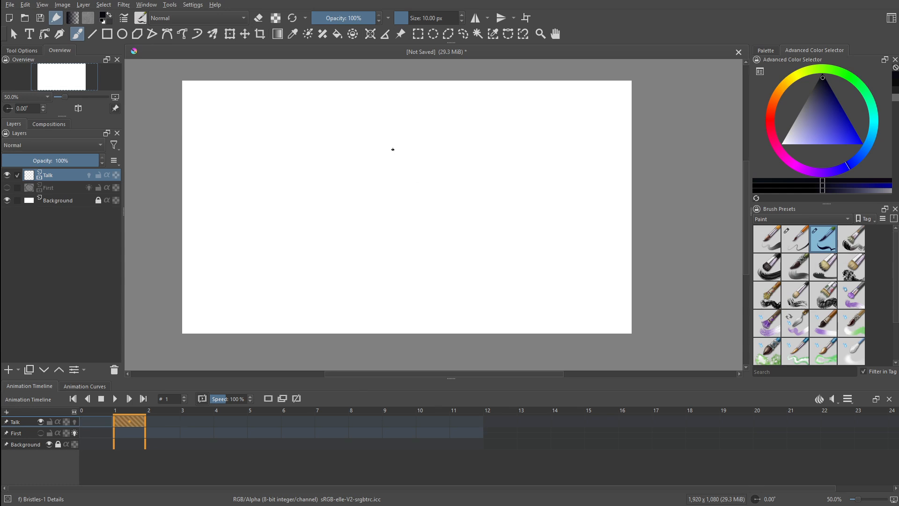
# Step: Draw a large head outline with two eyes, a nose and a closed mouth line on frame 1 of the Talk layer
pyautogui.moveTo(410, 99)
pyautogui.mouseDown()
pyautogui.moveTo(350, 134)
pyautogui.moveTo(323, 210)
pyautogui.moveTo(335, 283)
pyautogui.moveTo(372, 300)
pyautogui.moveTo(433, 288)
pyautogui.moveTo(458, 148)
pyautogui.mouseUp()
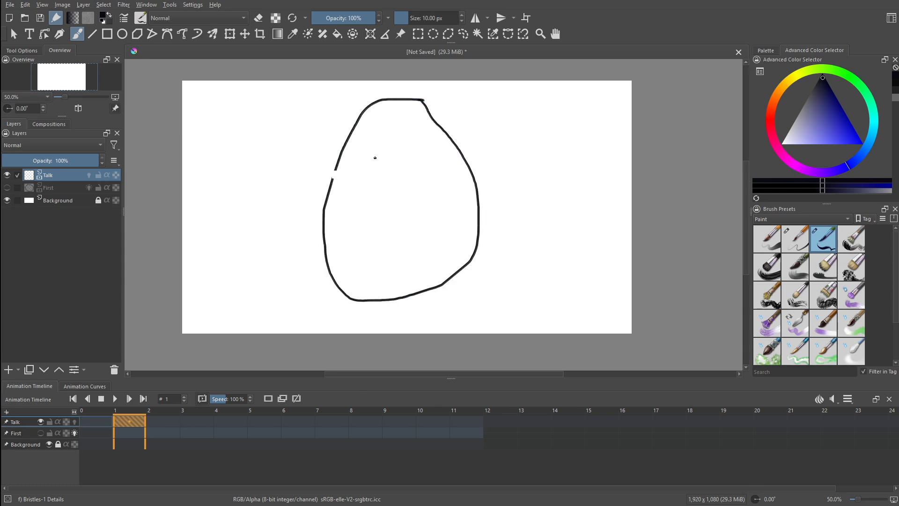
pyautogui.moveTo(358, 174)
pyautogui.mouseDown()
pyautogui.moveTo(435, 161)
pyautogui.moveTo(437, 175)
pyautogui.moveTo(368, 179)
pyautogui.mouseUp()
pyautogui.hotkey('ctrl', 'z')
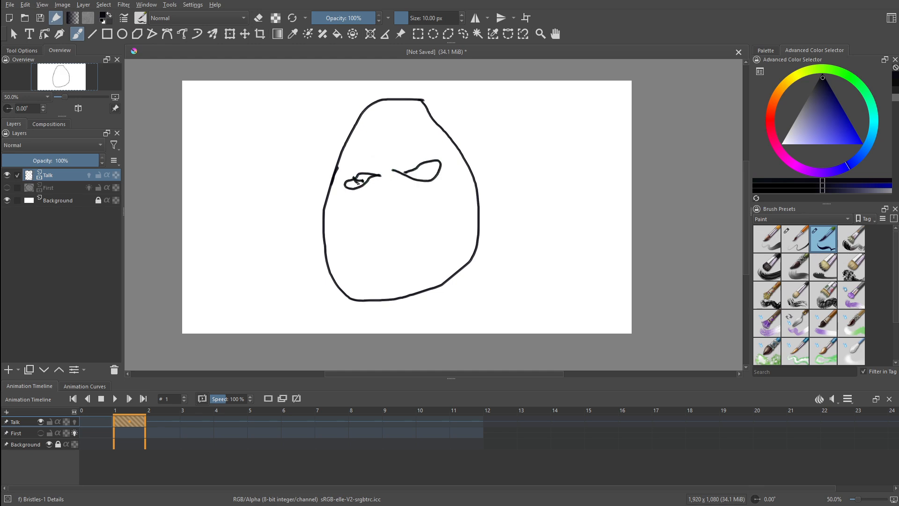
pyautogui.moveTo(361, 261); pyautogui.dragTo(450, 252)
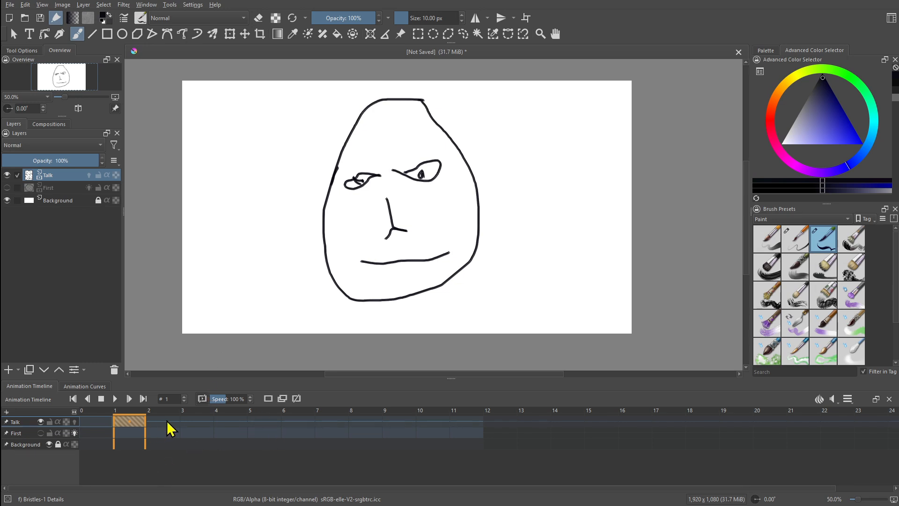
# Step: Copy the face drawing from frame 1 of the Talk layer to frame 2
pyautogui.click(166, 421)
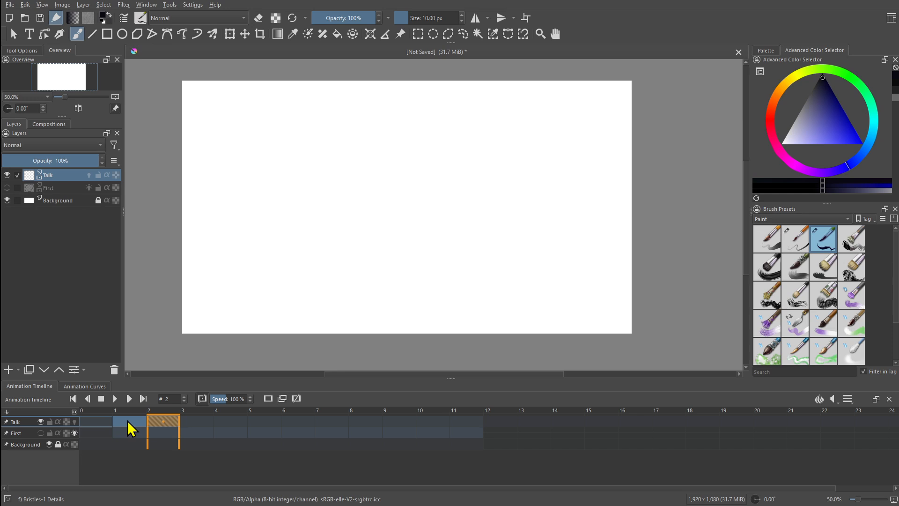
pyautogui.moveTo(127, 420); pyautogui.dragTo(165, 421)
pyautogui.click(129, 421)
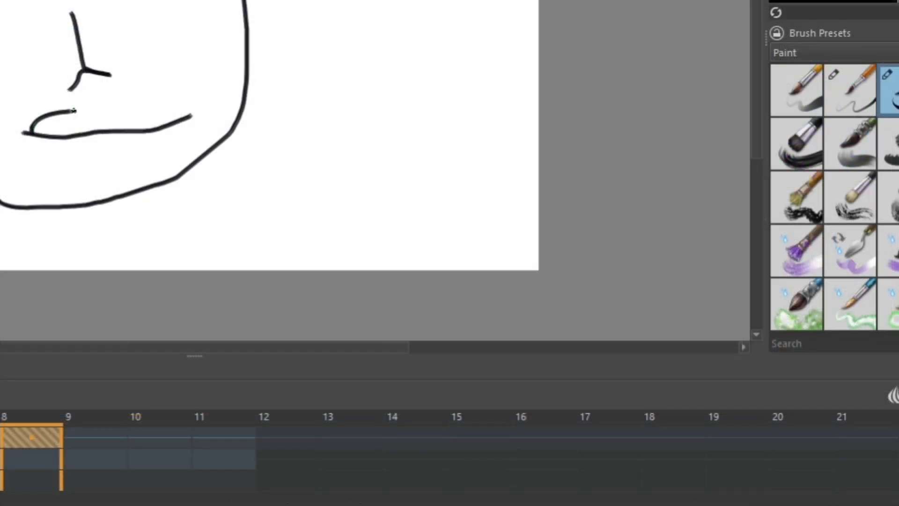
# Step: Draw an open upper lip above the mouth line on frame 8 of the Talk layer and fill the mouth with black
pyautogui.moveTo(73, 110)
pyautogui.mouseDown()
pyautogui.moveTo(184, 99)
pyautogui.moveTo(199, 121)
pyautogui.mouseUp()
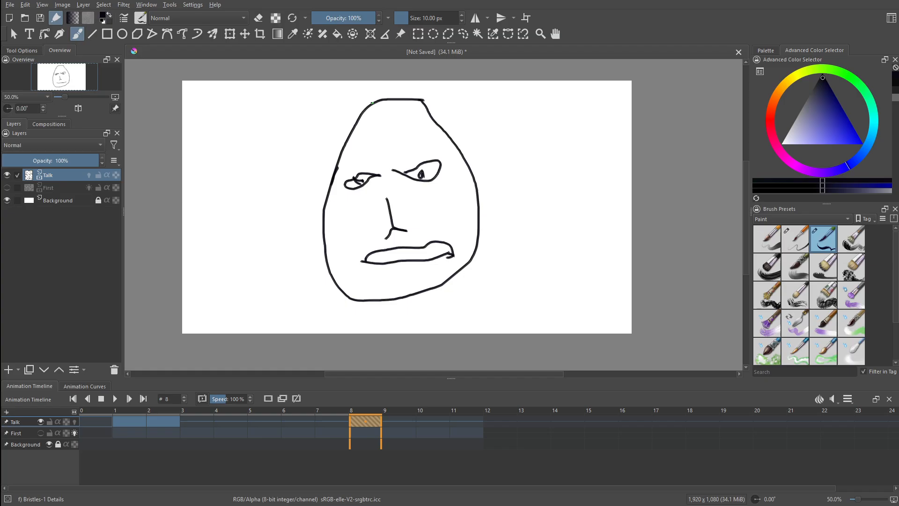
pyautogui.click(340, 34)
pyautogui.rightClick(401, 254)
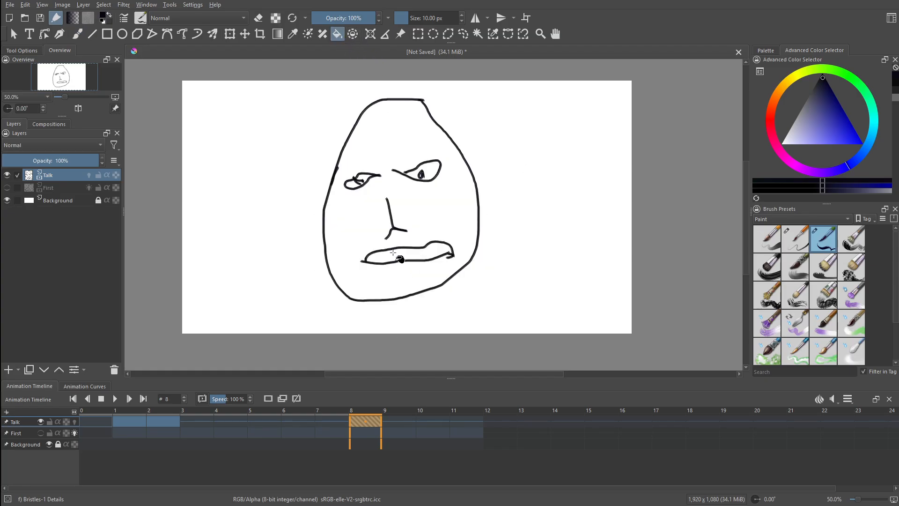
pyautogui.click(393, 253)
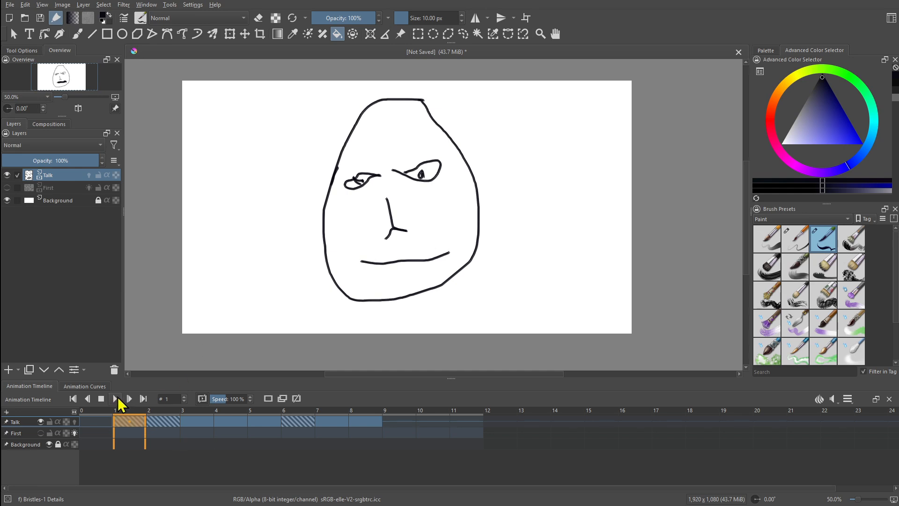
# Step: Play the talking-head animation from frame 1 to check the mouth movement, and pause it
pyautogui.click(833, 399)
pyautogui.click(115, 398)
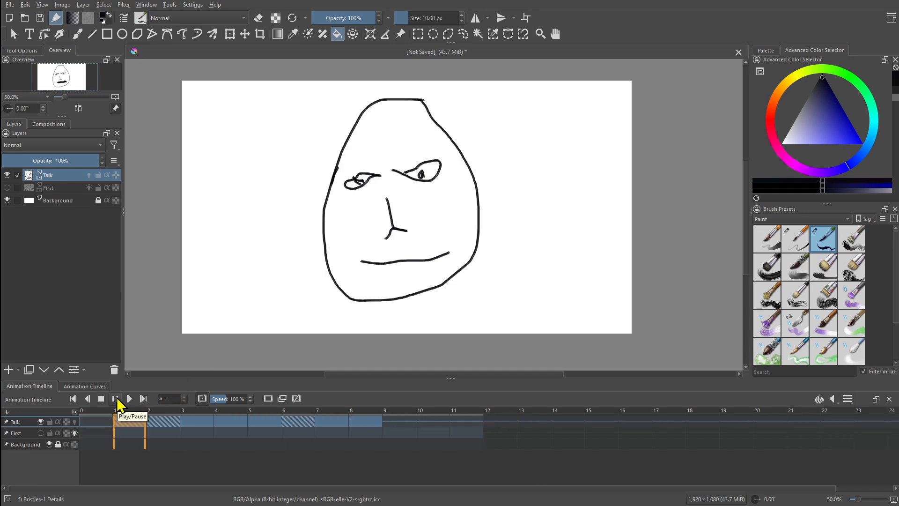
pyautogui.click(115, 399)
pyautogui.press('space')
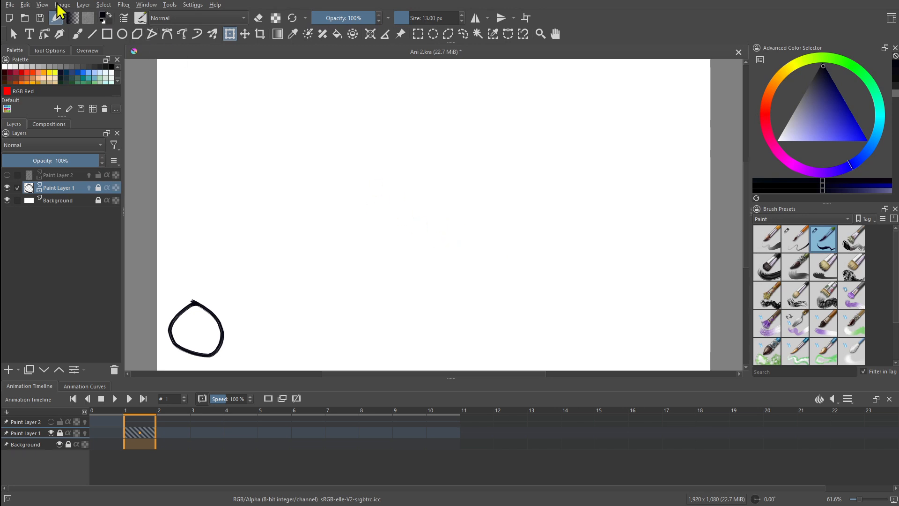
# Step: Render frames 0 to 10 of Ani 2.kra as a PNG image sequence and as a Matroska video named Ani 2.mkv
pyautogui.click(8, 5)
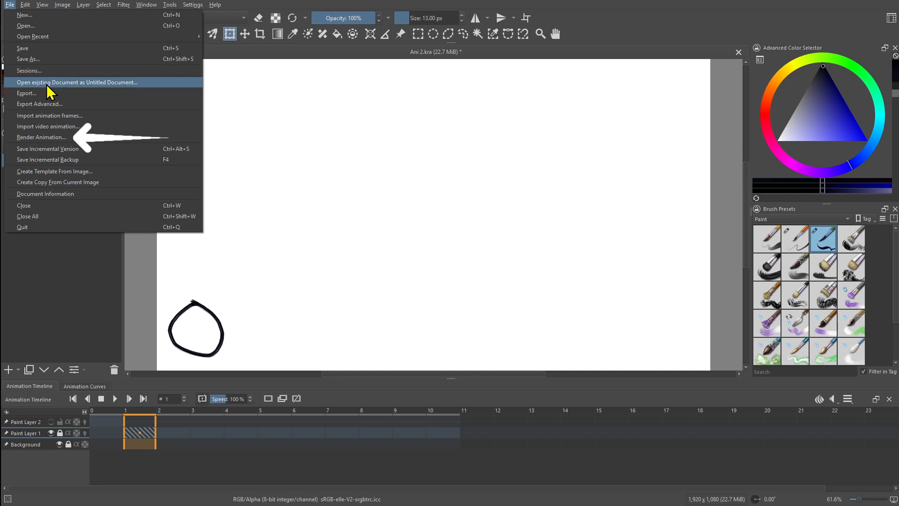
pyautogui.click(43, 138)
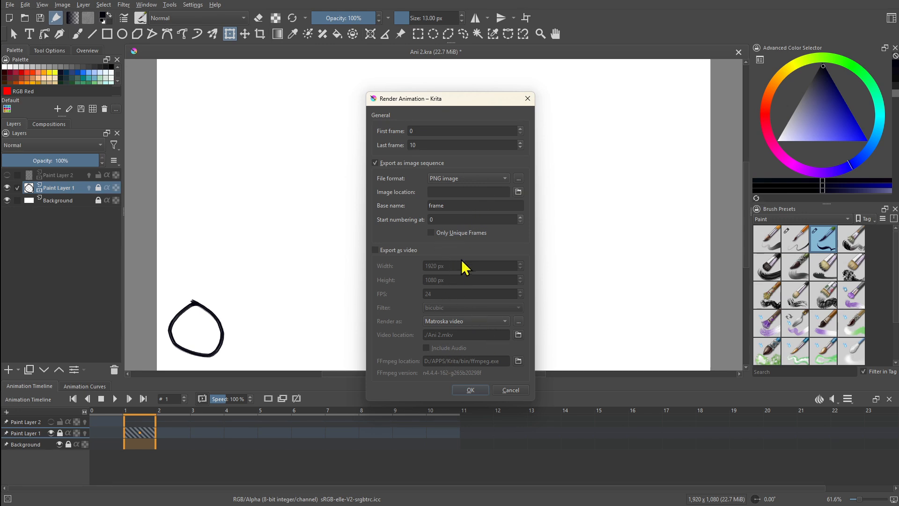
pyautogui.click(375, 250)
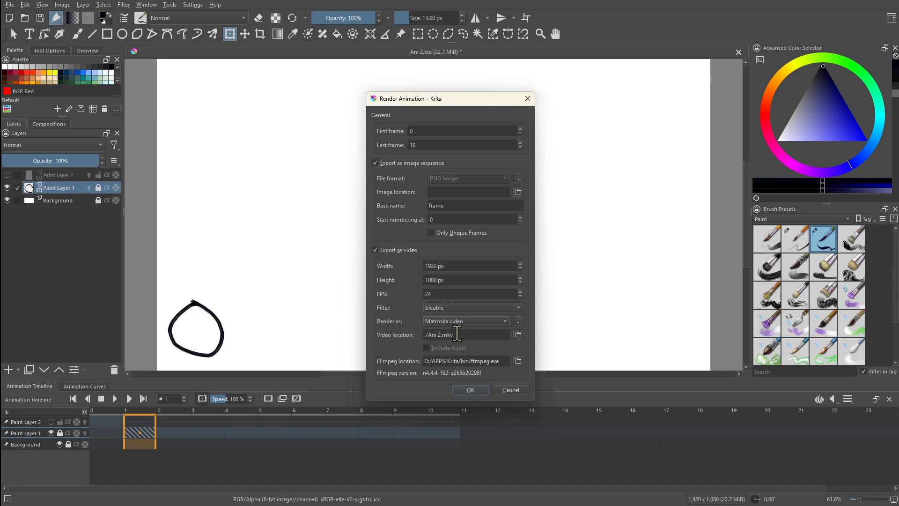
pyautogui.click(483, 321)
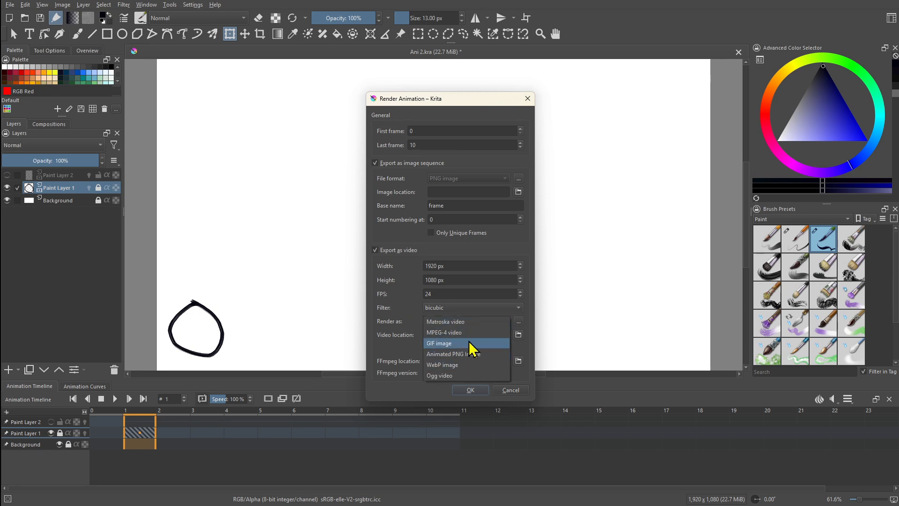
pyautogui.click(456, 322)
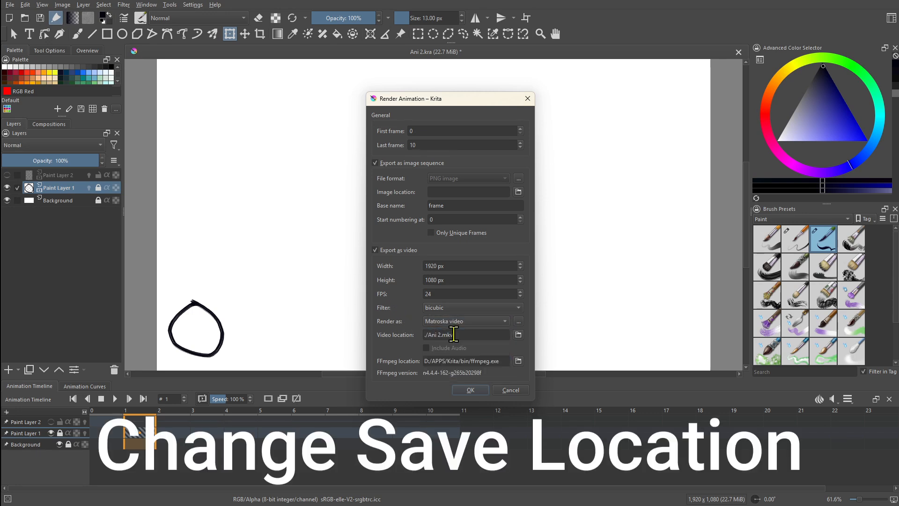
pyautogui.click(469, 390)
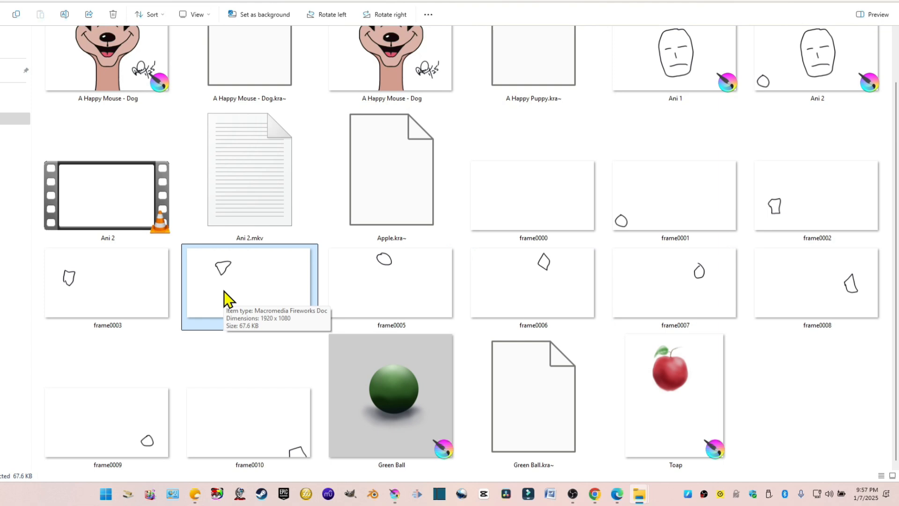
# Step: Switch to File Explorer and pick the rendered Ani 2 video among the exported files
pyautogui.click(134, 210)
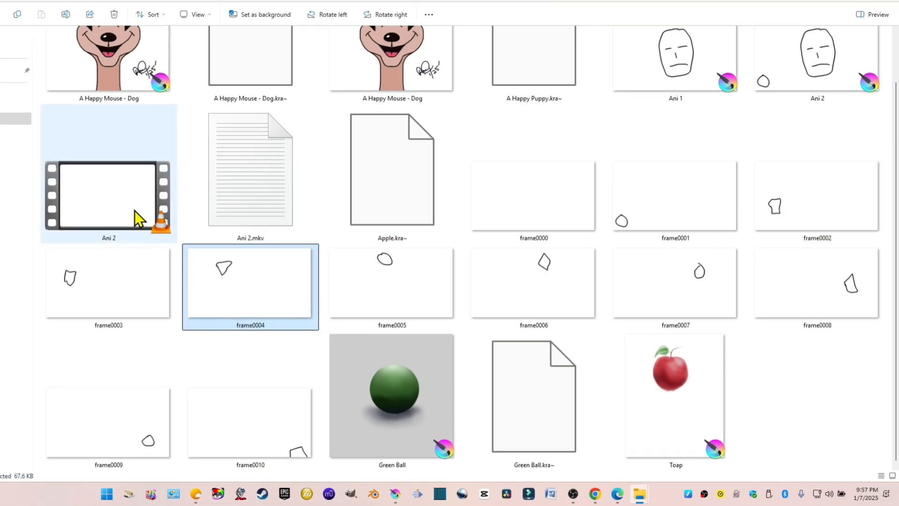